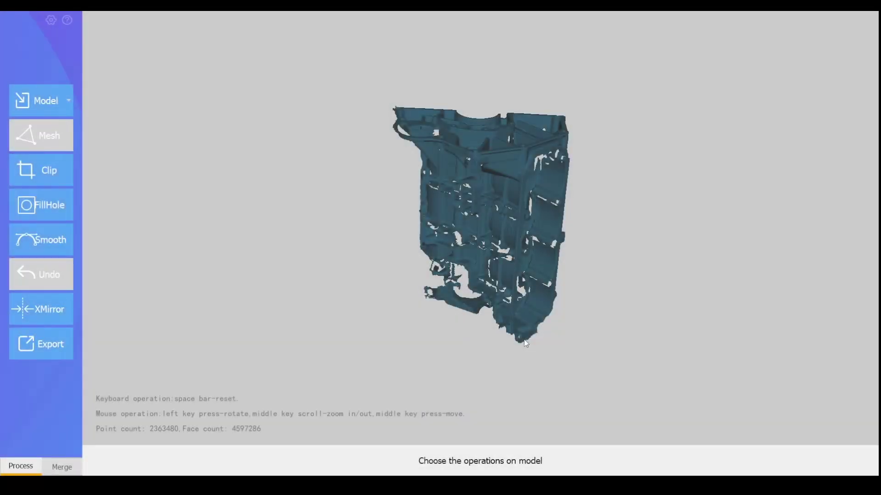
Step: Switch to merging models and align the ribbed side-face scan with the partial engine block scan
drag(539, 237, 447, 152)
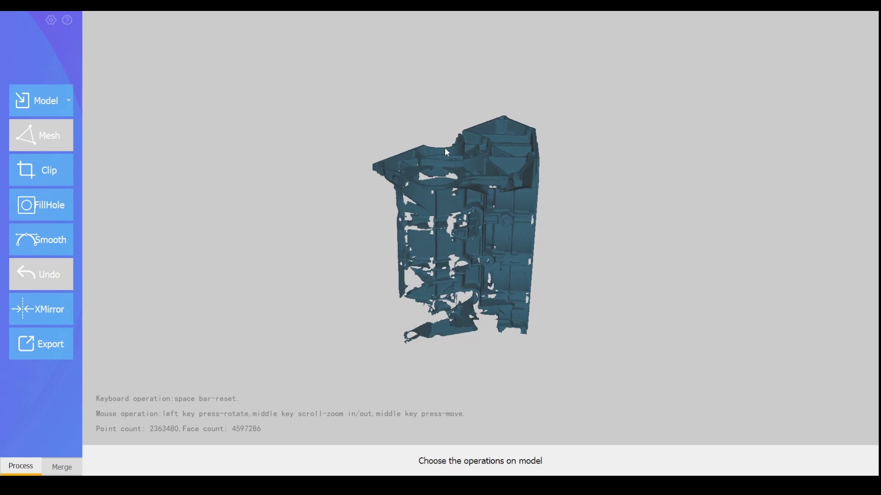
click(67, 474)
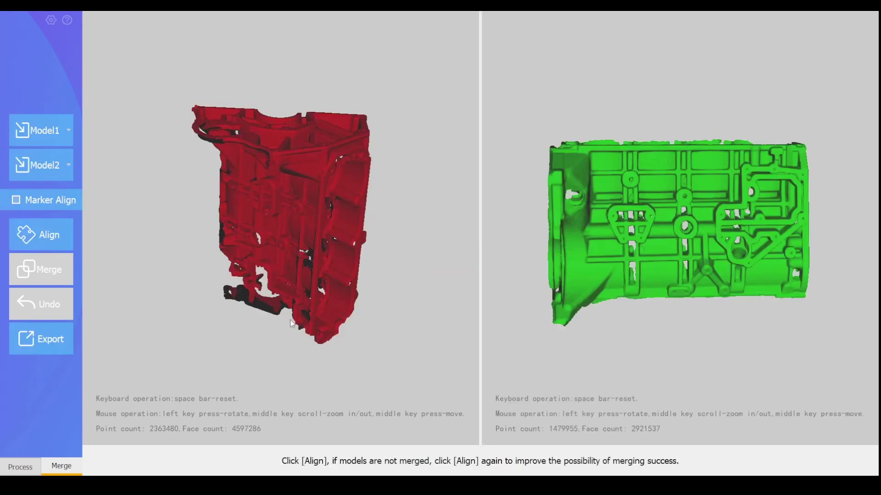
drag(291, 324, 400, 270)
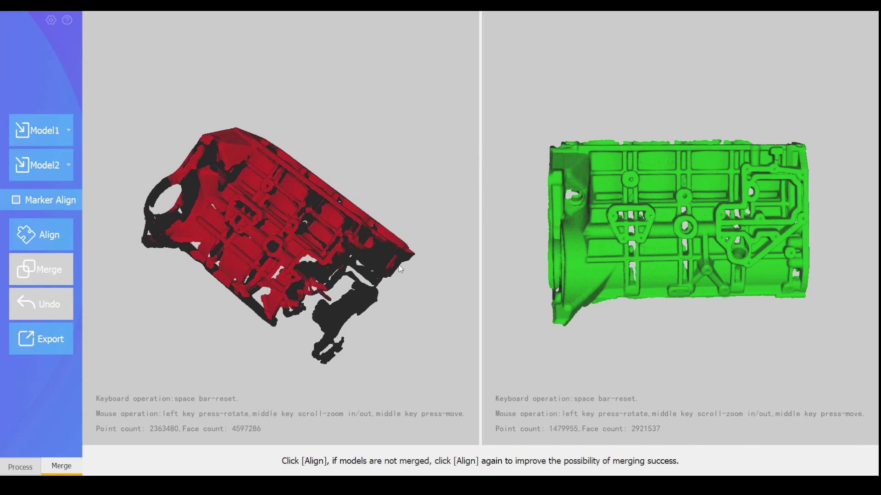
drag(514, 216, 594, 164)
click(48, 239)
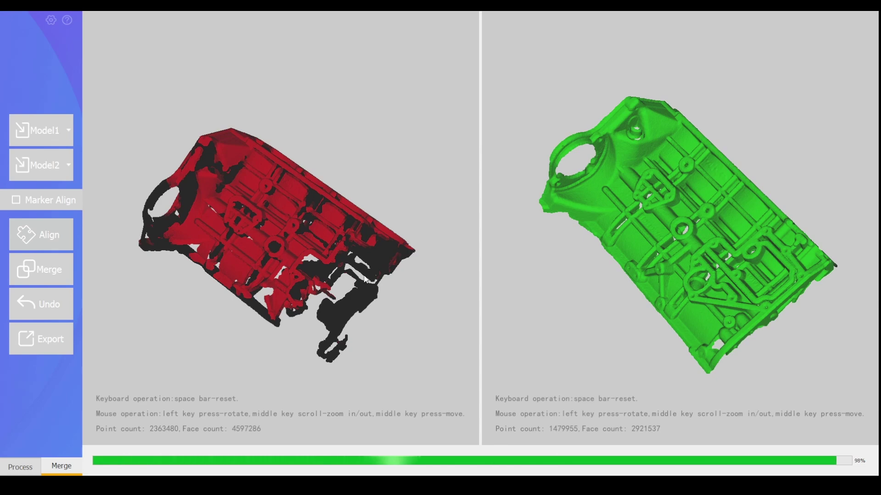
Step: Merge the aligned ribbed side-face scan into the engine block scan and inspect the combined model
drag(366, 279, 369, 64)
scroll(485, 234, up, 5)
click(54, 260)
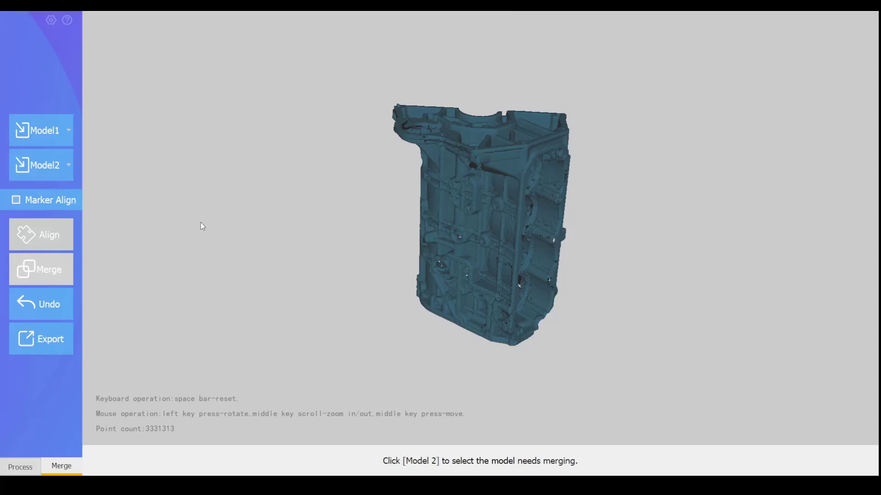
scroll(466, 255, up, 5)
drag(526, 127, 478, 246)
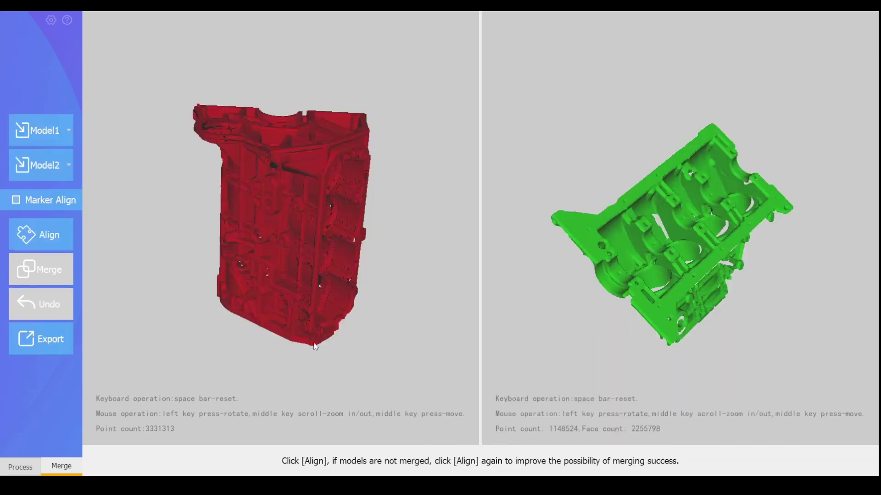
Step: Orient both models to show the open crankcase side and align the crankcase scan with the engine block
drag(315, 346, 321, 174)
key(space)
drag(763, 283, 679, 238)
drag(271, 215, 321, 193)
drag(769, 248, 626, 159)
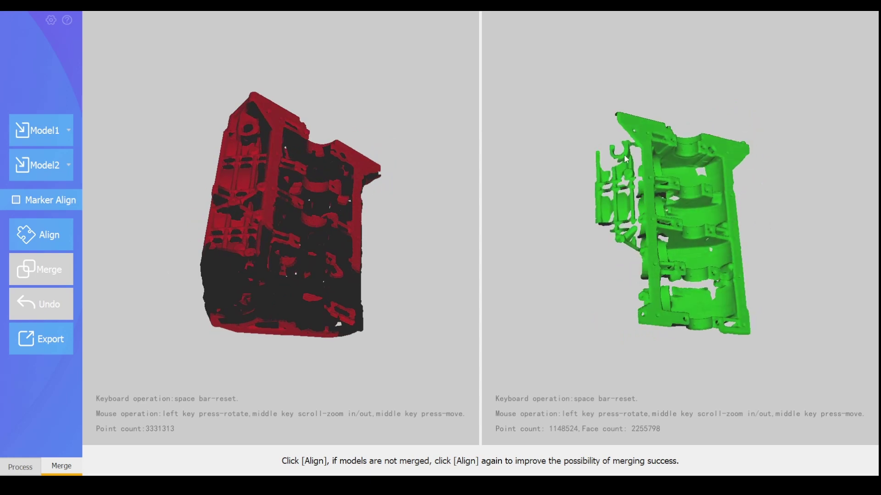
click(64, 238)
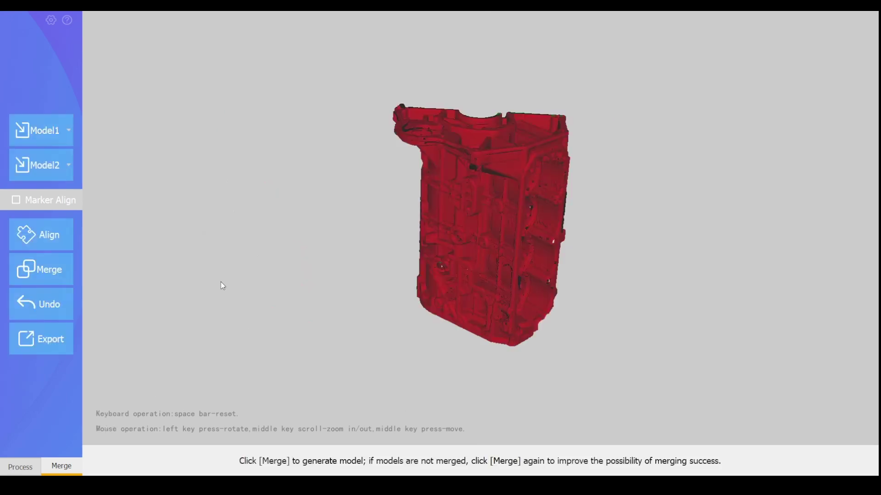
Step: Check the overlap of the crankcase scan, merge it into the engine block, and inspect the cylinder bores
drag(454, 221, 700, 374)
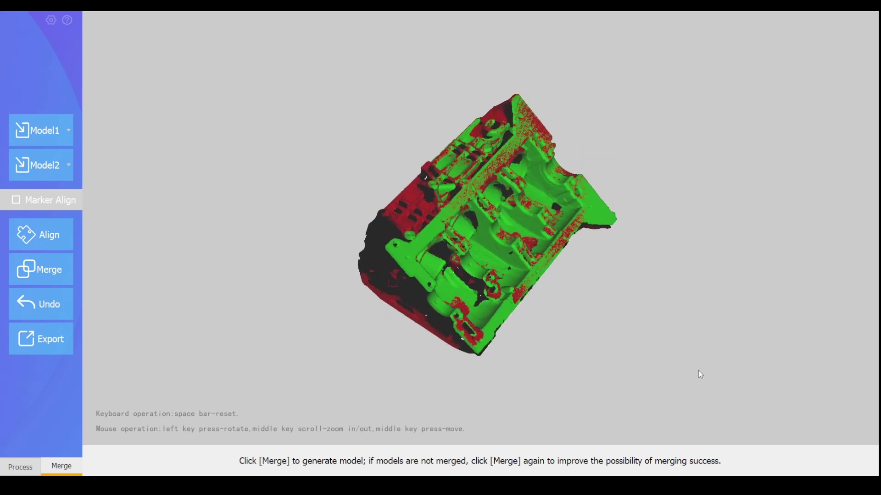
click(51, 274)
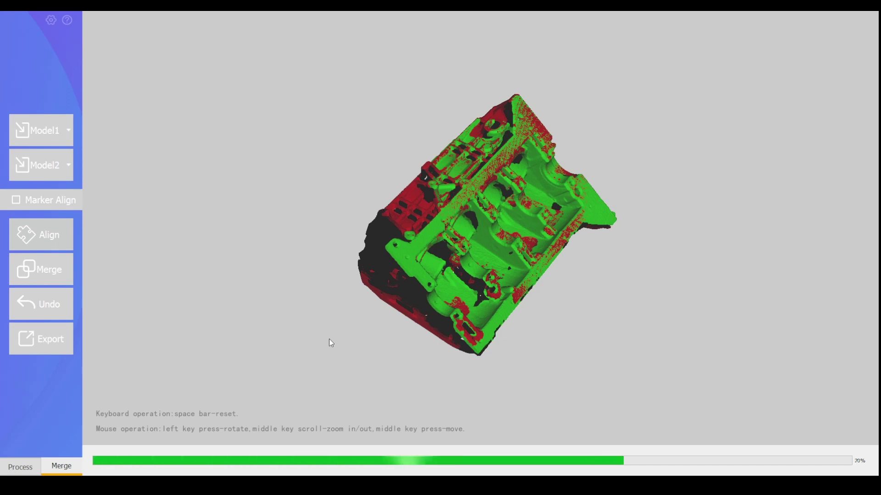
drag(356, 213, 545, 170)
scroll(545, 171, up, 6)
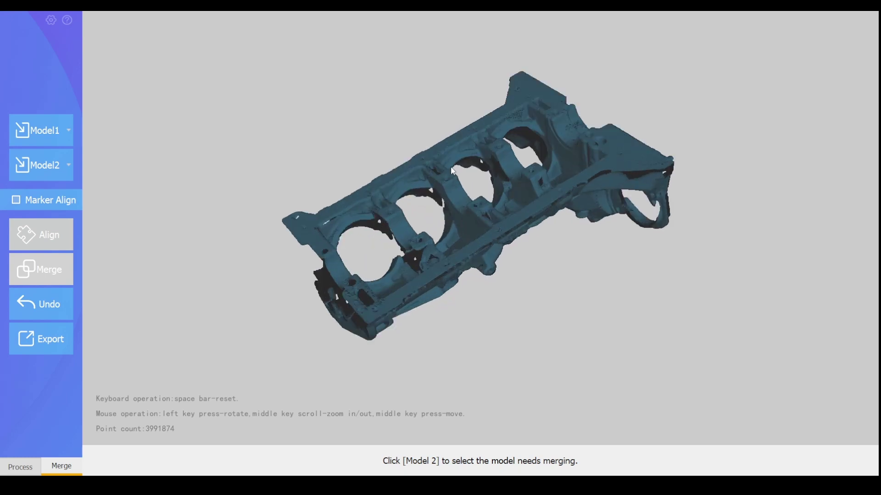
drag(582, 234, 642, 281)
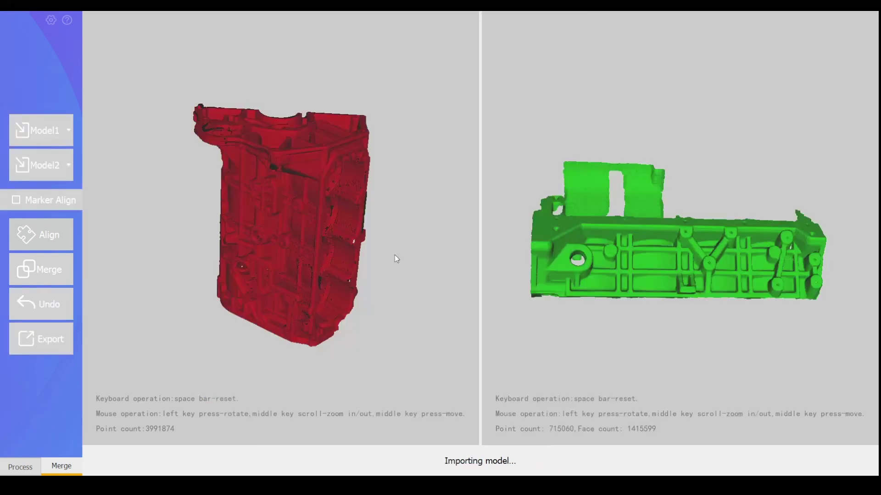
Step: Orient both models to the opposite ribbed side and align that side's scan with the engine block
drag(353, 230, 247, 236)
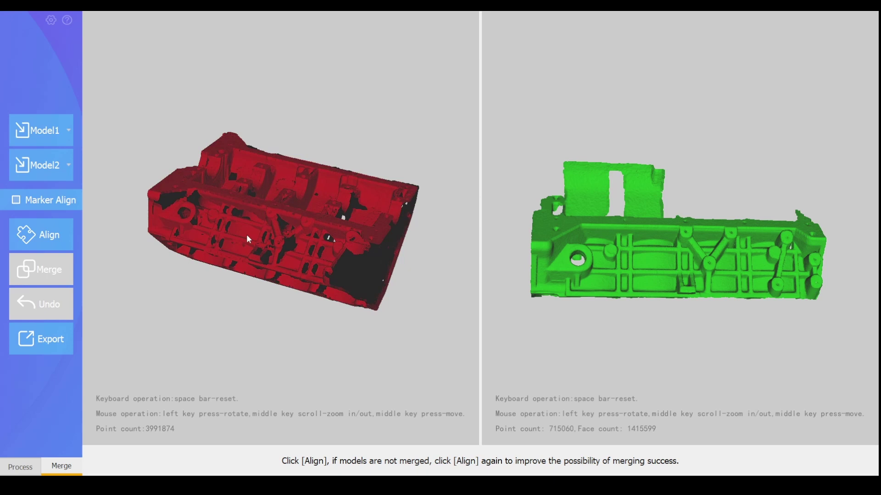
scroll(246, 230, up, 5)
drag(651, 268, 691, 255)
scroll(669, 273, up, 5)
scroll(625, 292, down, 4)
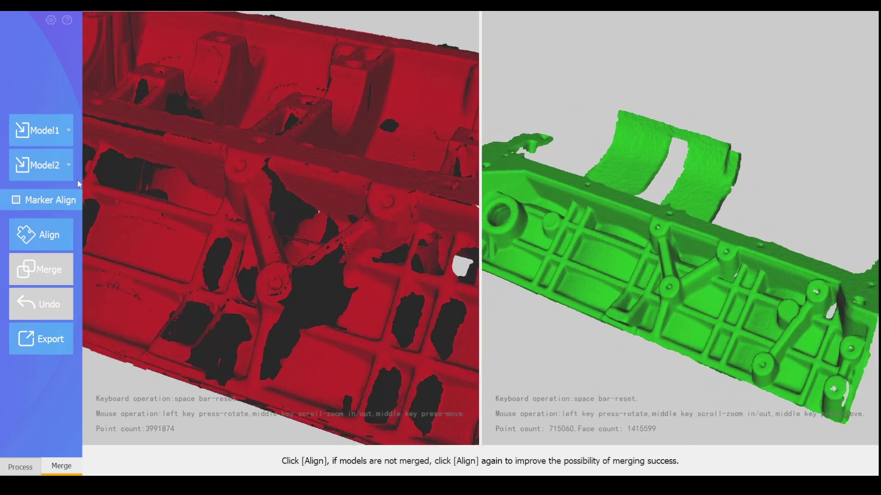
click(40, 234)
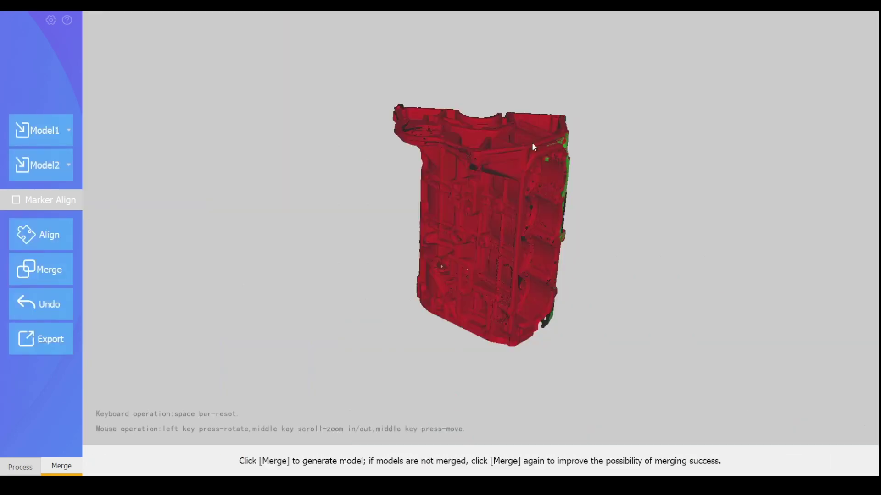
Step: Check the overlap along the opposite ribbed side and merge that side's scan into the engine block
drag(532, 142, 243, 331)
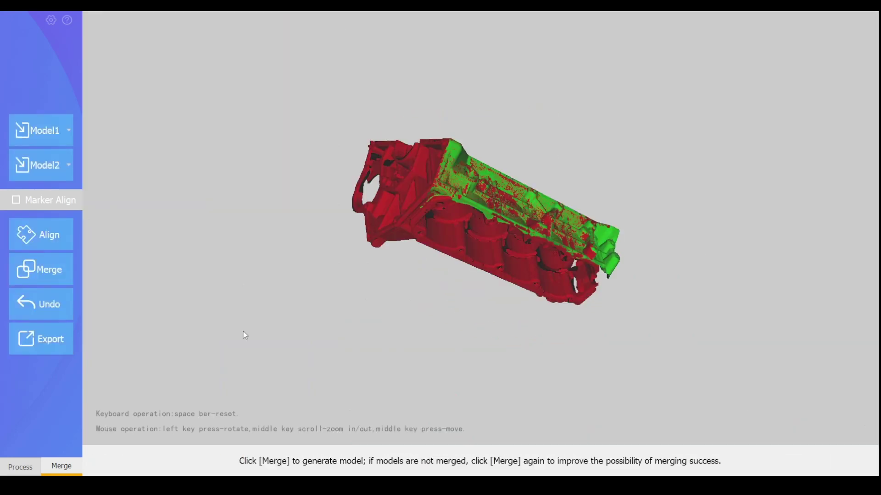
mouse_move(483, 191)
mouse_down()
mouse_move(305, 301)
mouse_move(491, 193)
mouse_up()
scroll(491, 192, up, 6)
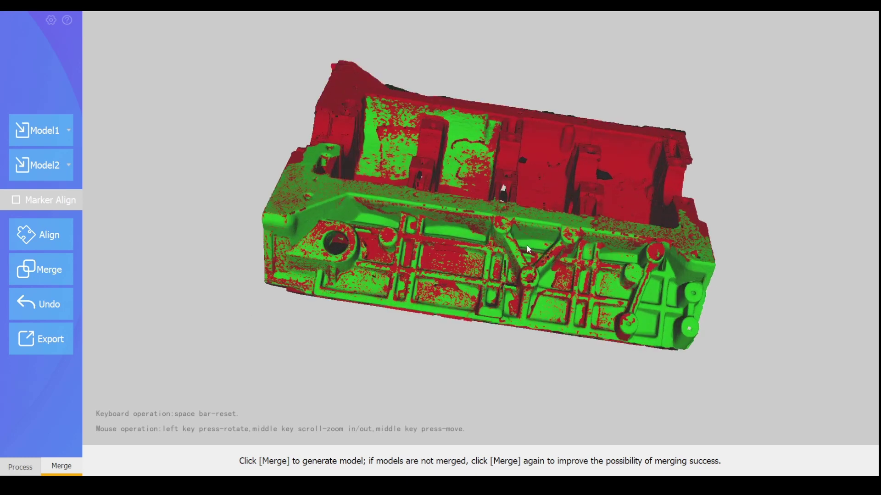
drag(542, 275, 438, 255)
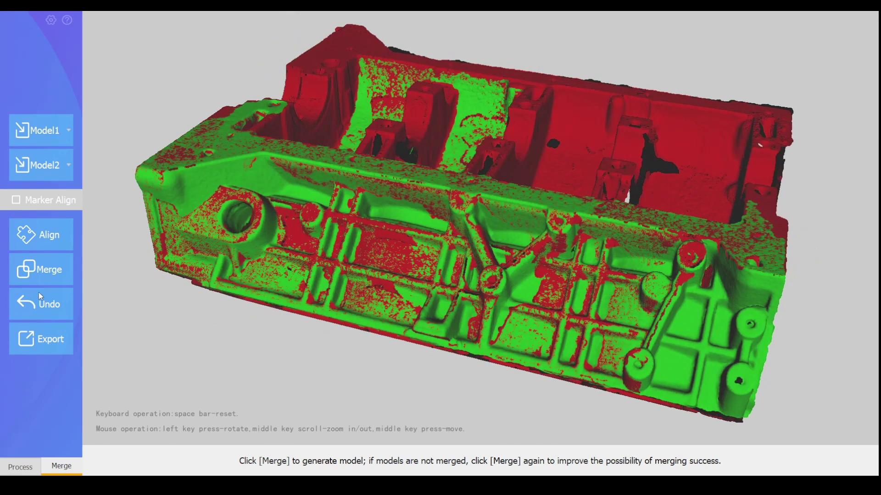
click(40, 277)
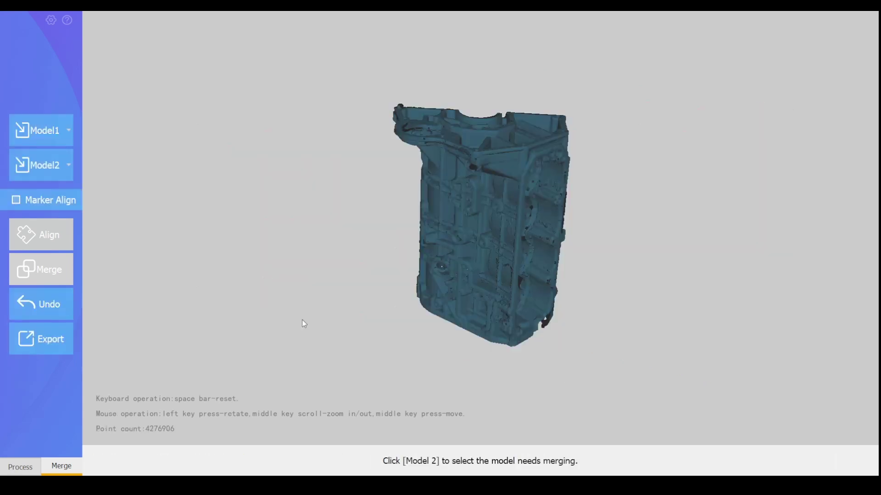
drag(302, 320, 145, 163)
scroll(483, 197, up, 5)
drag(484, 197, 426, 190)
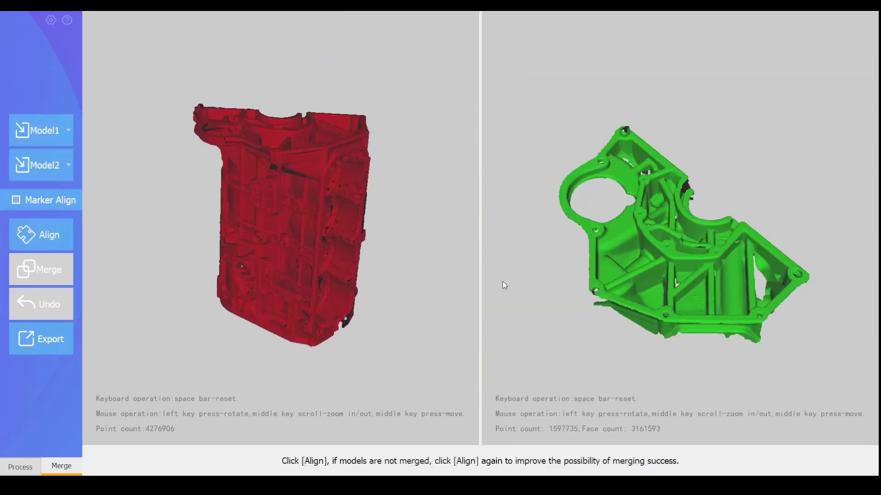
Step: Turn the engine block to match the flange end view and align the flange-end scan with it
drag(306, 156, 230, 210)
scroll(230, 210, up, 3)
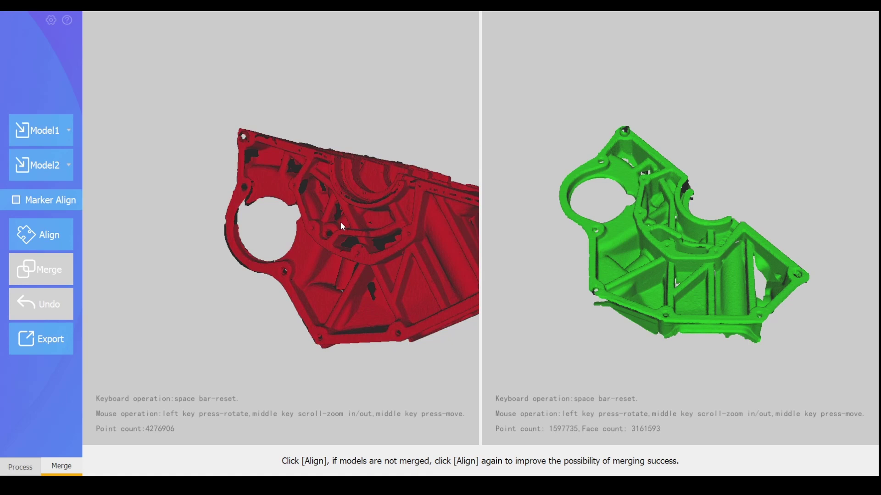
click(40, 234)
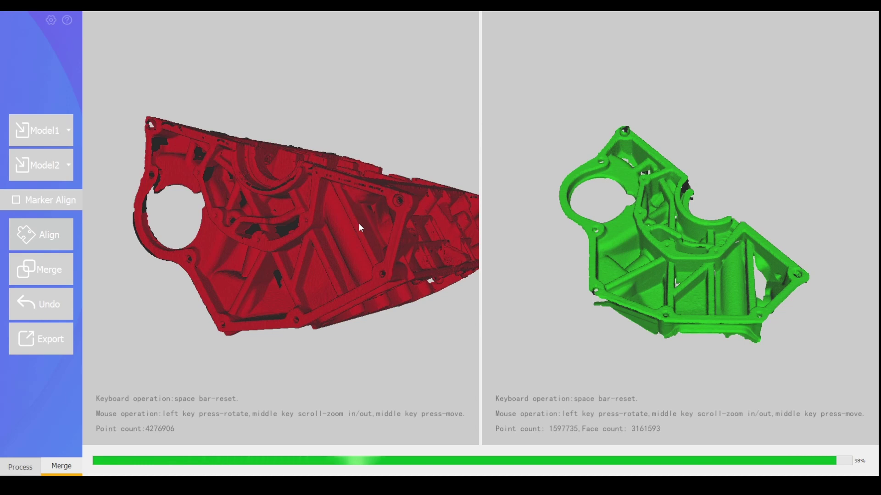
Step: Check the overlap on the flange end and merge the flange-end scan into the engine block
drag(505, 150, 444, 326)
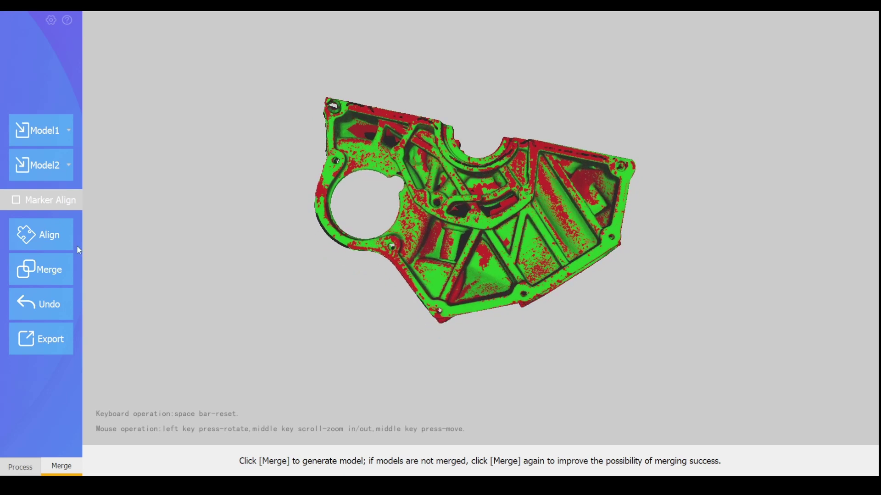
click(73, 270)
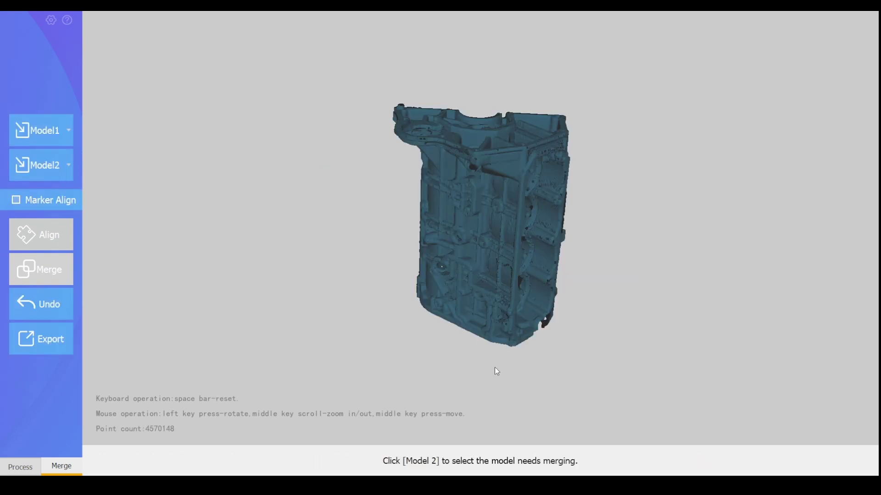
drag(433, 325, 390, 160)
Step: Orient both models to the end opposite the flange and align that end's scan with the engine block
drag(657, 169, 640, 242)
drag(349, 230, 294, 225)
drag(541, 216, 422, 249)
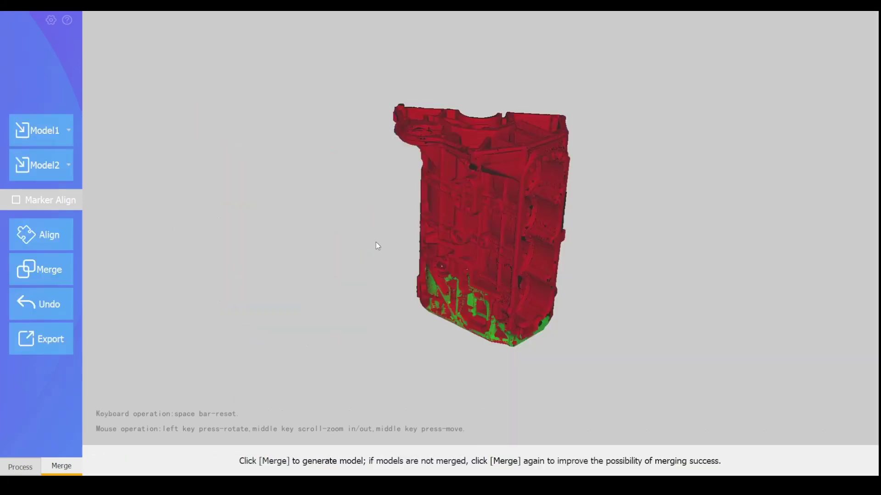
Step: Check the overlap at the end opposite the flange and merge that last scan into the engine block
drag(377, 247, 408, 118)
scroll(405, 131, up, 5)
drag(444, 212, 159, 261)
click(53, 269)
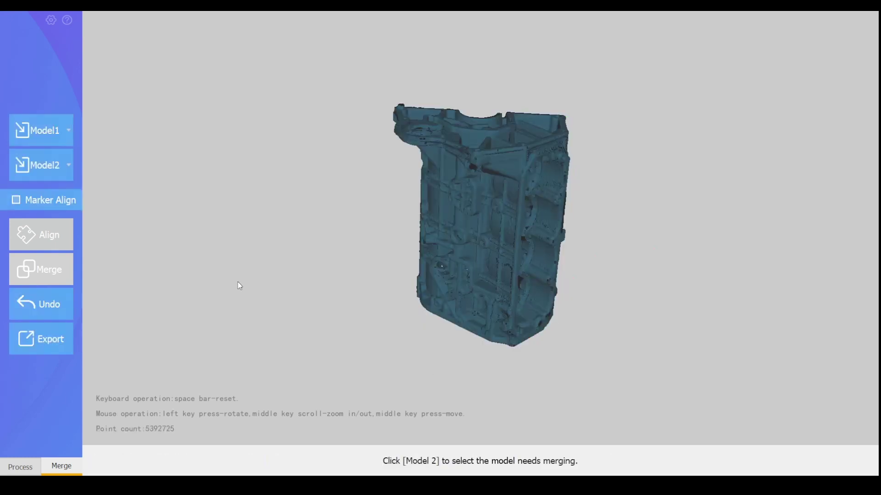
Step: Inspect the completed engine block point cloud and construct a mesh surface from it in Process mode
drag(678, 349, 92, 234)
key(space)
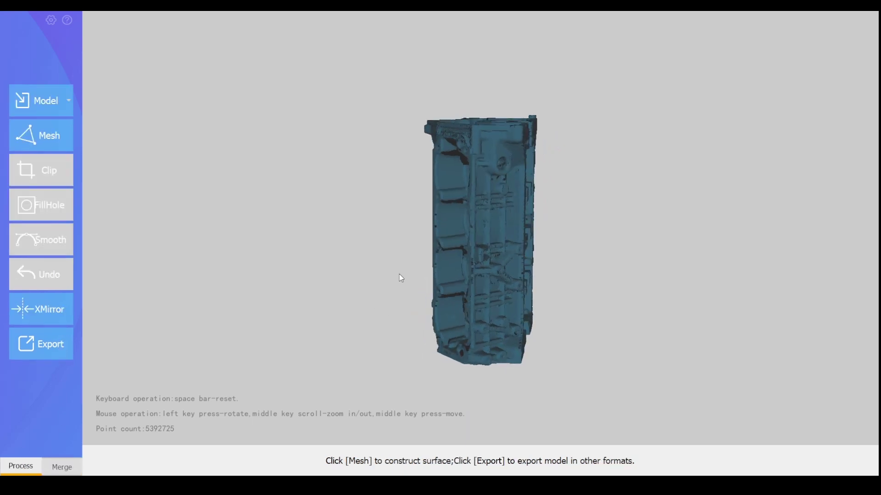
click(41, 135)
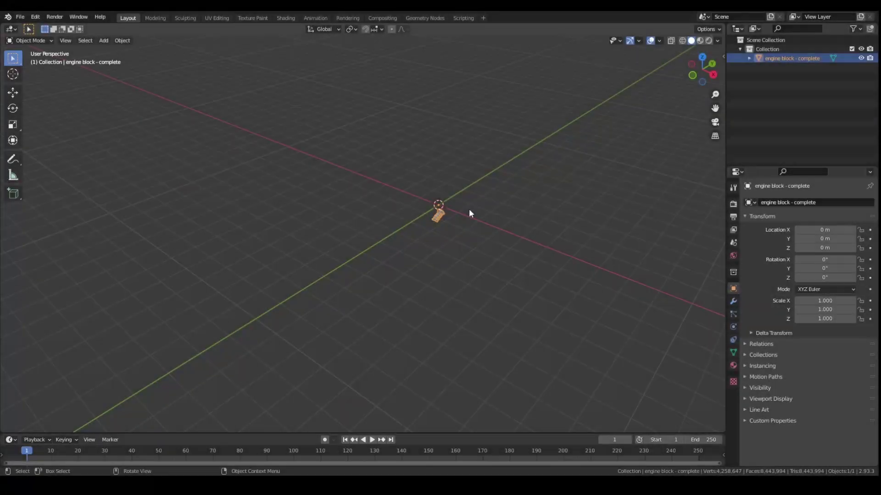
Step: In Blender, frame the imported engine block in right view and set its origin to the surface centre of mass
key(KP_Decimal)
click(713, 75)
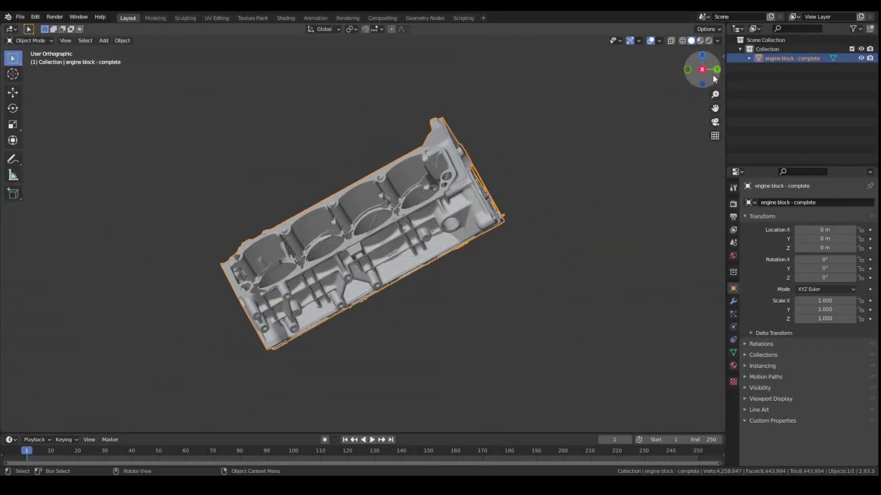
right_click(447, 183)
mouse_move(434, 215)
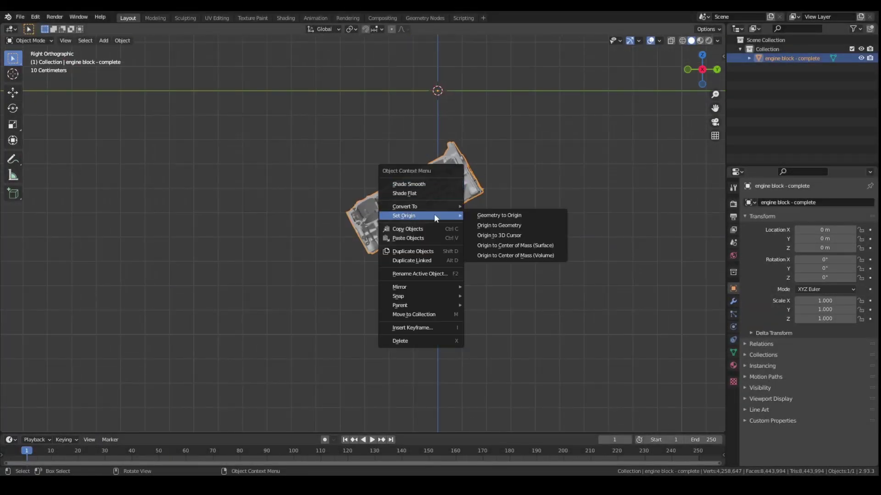
click(510, 246)
scroll(424, 273, up, 3)
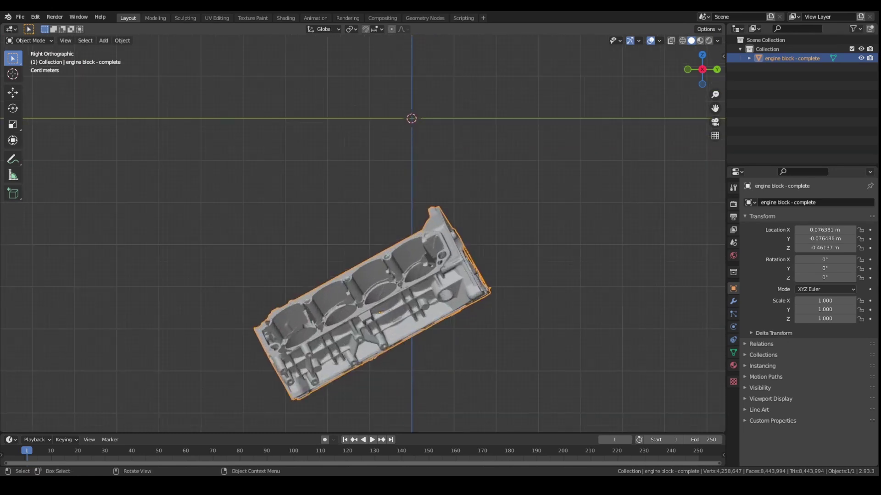
Step: Rotate the engine block about -29.7° around X to level it and move its base onto the world's ground line
key(r)
click(529, 347)
key(g)
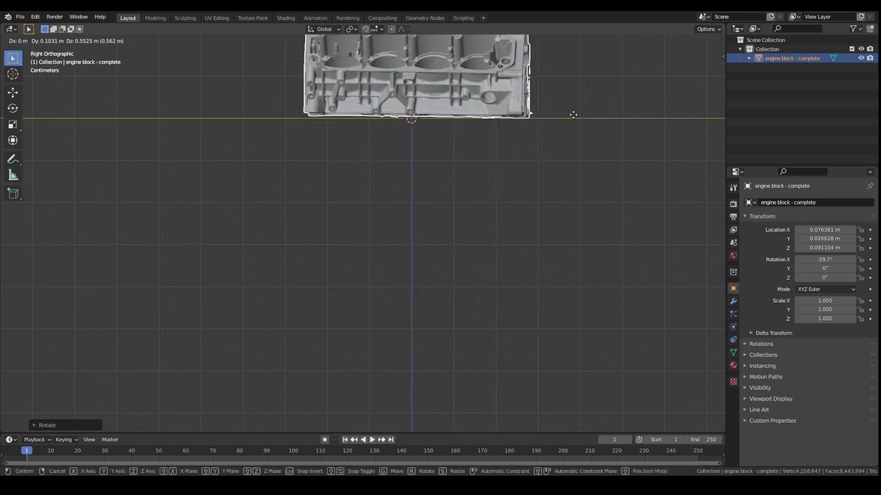
click(574, 115)
Step: In back view, rotate the engine block about 1.41° around Y so its base lies parallel to the X axis
shift+middle_drag(573, 115, 558, 273)
click(716, 70)
scroll(586, 251, up, 5)
key(r)
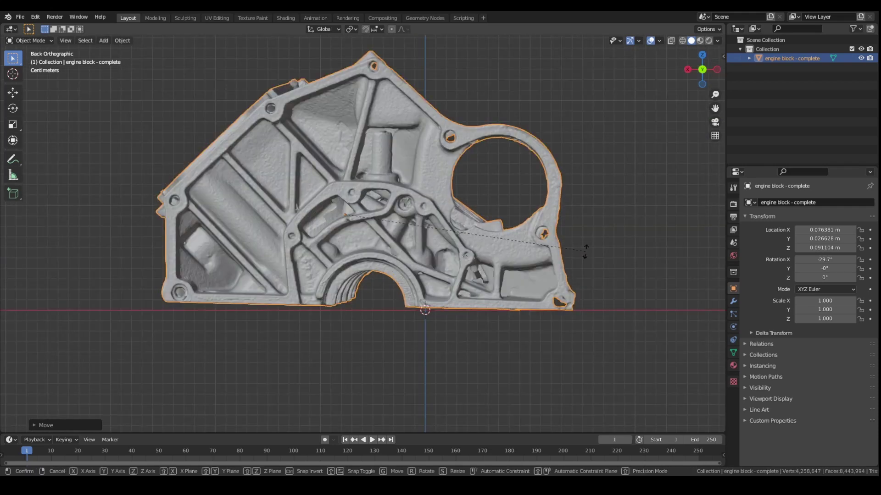
click(585, 251)
Step: In top view, rotate the engine block to about 2.38° around Z so its end face runs parallel to the X axis
click(702, 55)
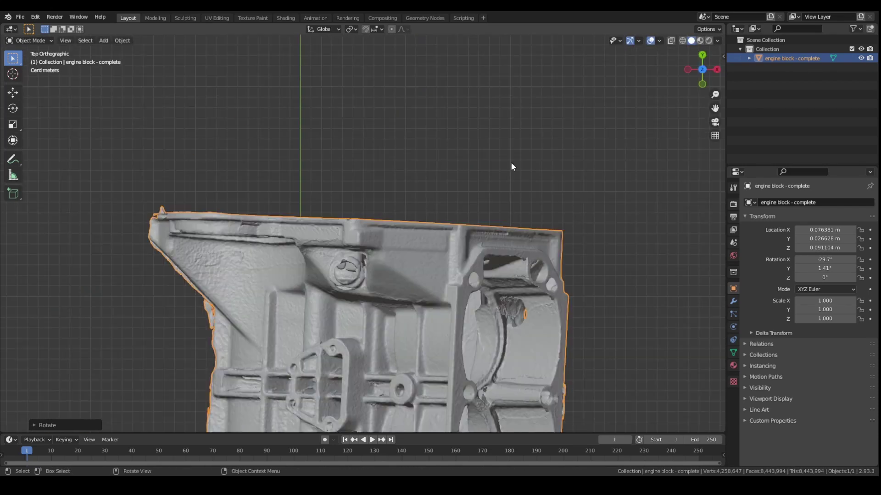
scroll(452, 225, down, 7)
scroll(455, 235, up, 3)
shift+middle_drag(455, 234, 535, 213)
key(r)
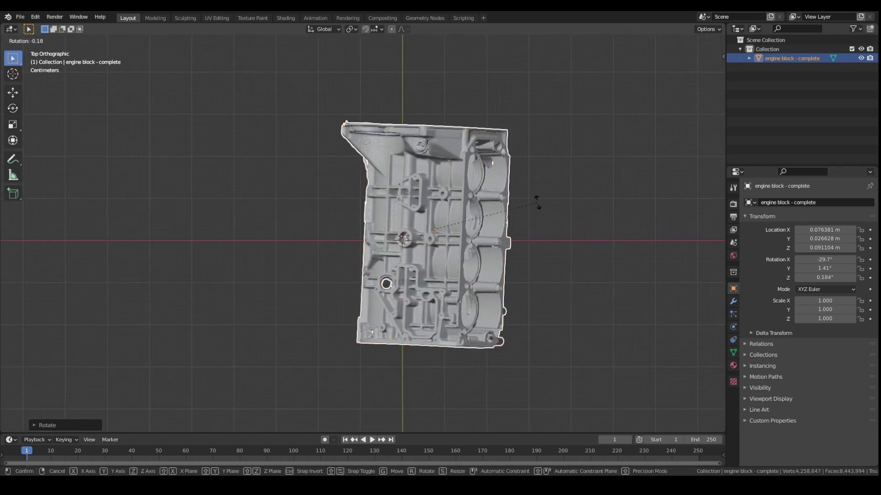
click(447, 169)
click(637, 137)
Step: In right view, rotate the engine block to about -28.9° around X and move its base onto the ground line
click(702, 85)
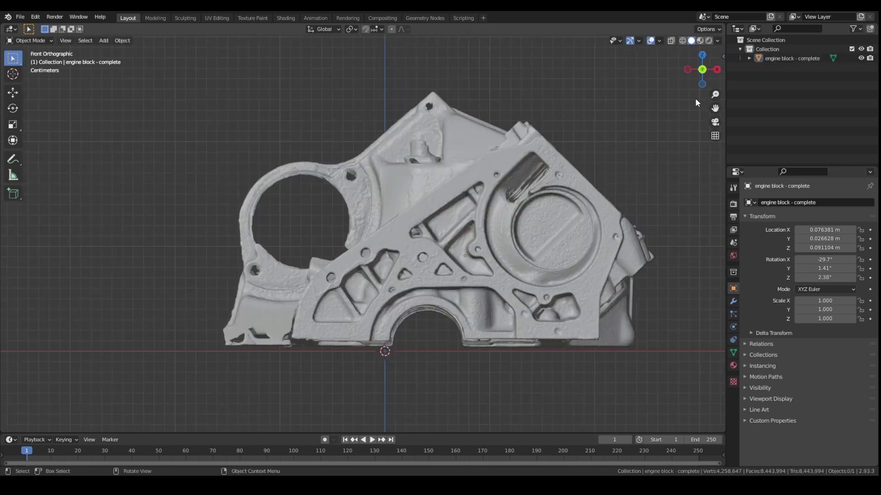
click(716, 69)
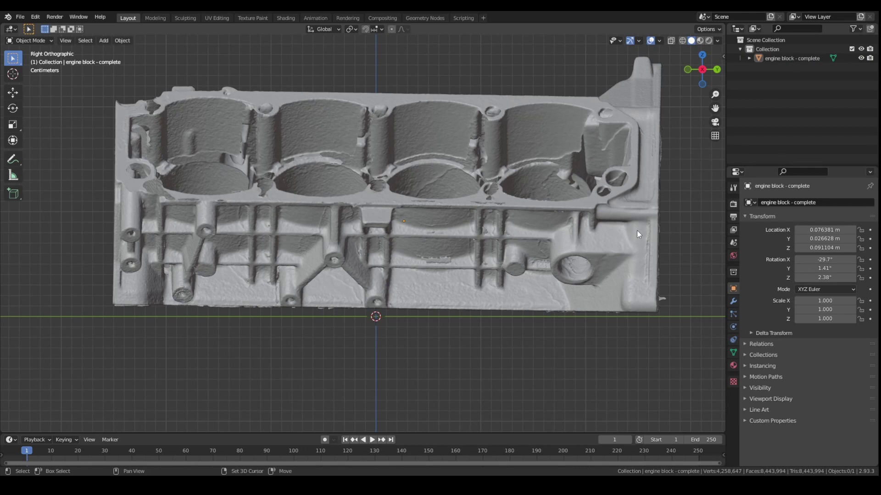
click(637, 230)
key(r)
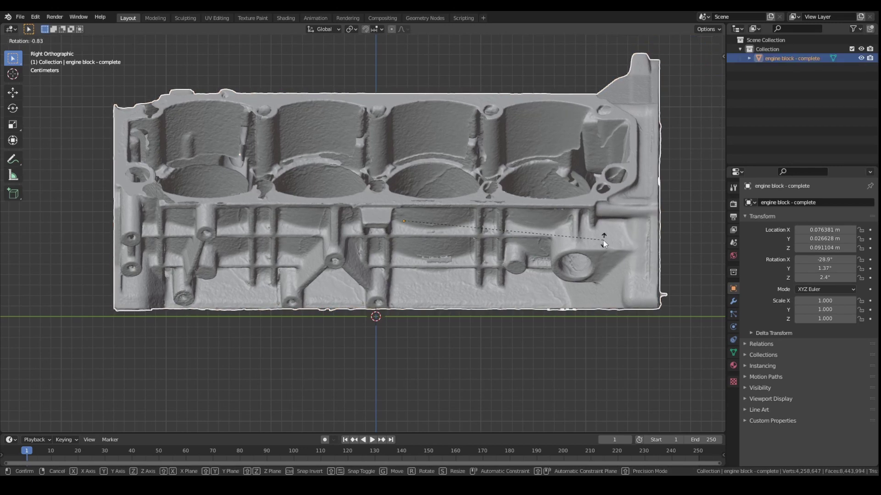
key(g)
click(598, 250)
Step: In back view, fine-tune the block's Y rotation to about 1.25° and move it along X to centre the crank bore on the Z axis
click(717, 69)
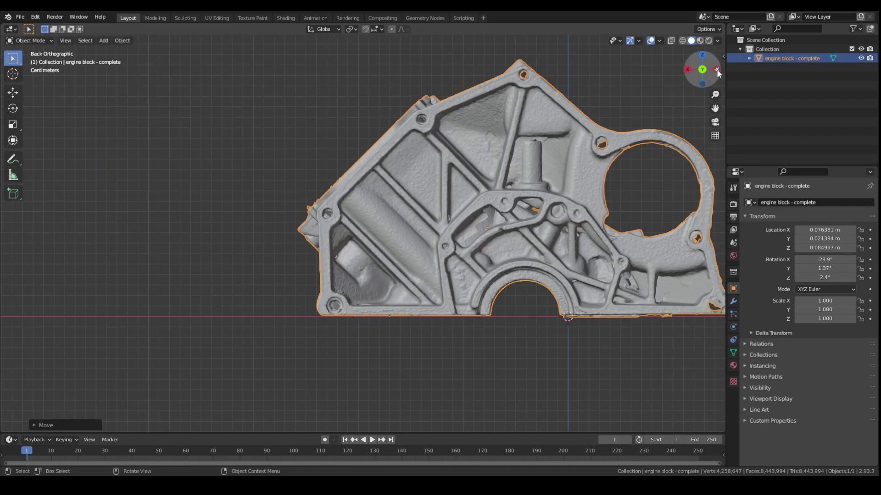
shift+middle_drag(718, 73, 589, 77)
key(r)
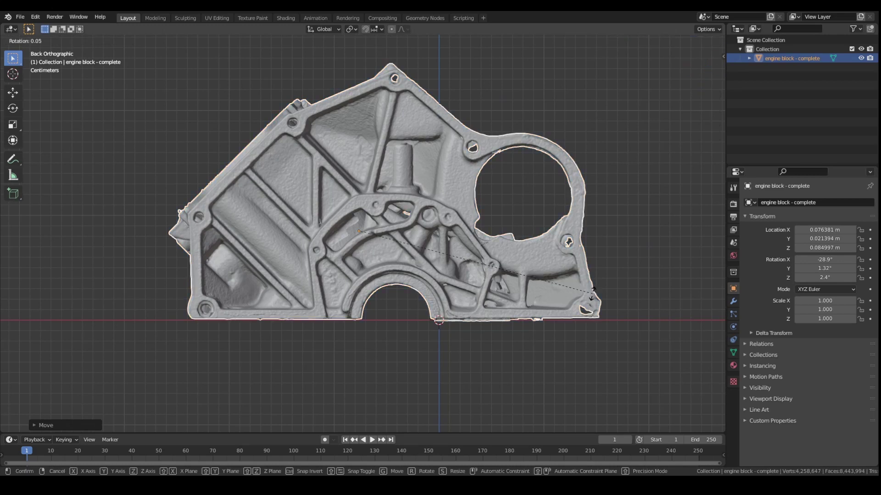
click(604, 167)
key(g)
key(x)
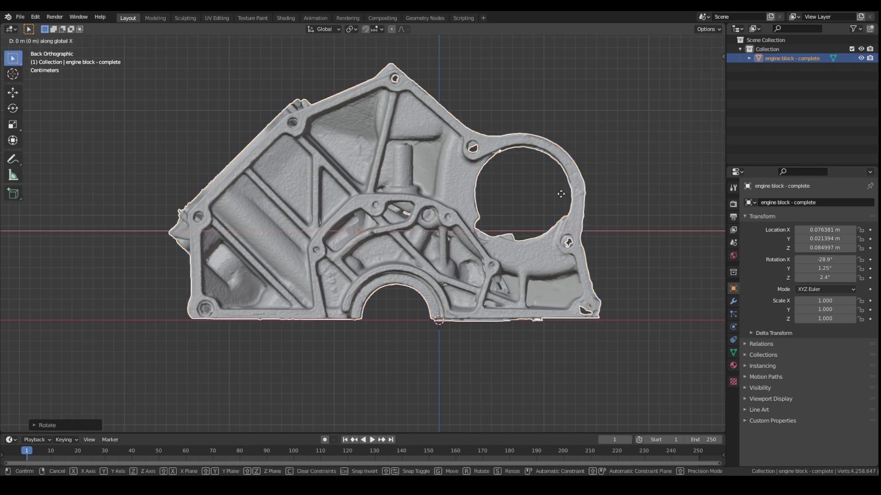
click(605, 189)
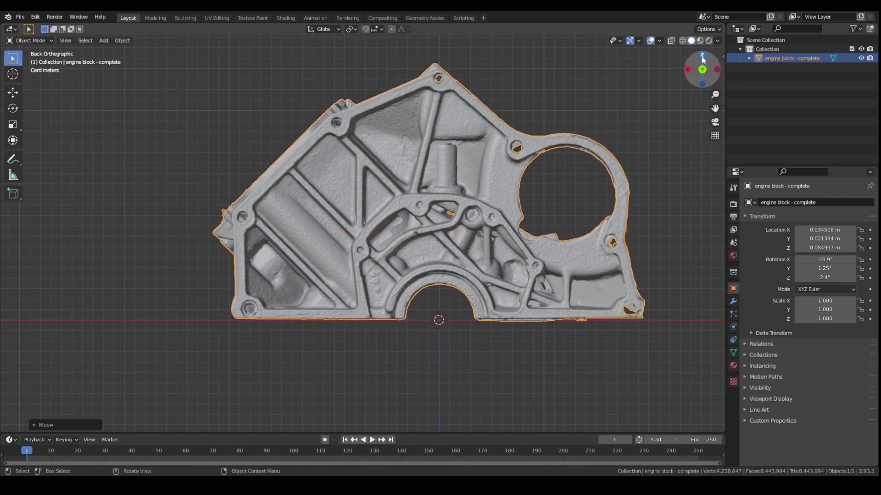
Step: In top view, rotate the engine block to about 2.62° around Z to square its end face with the X axis, and deselect it
key(KP_7)
shift+middle_drag(465, 207, 465, 294)
scroll(337, 123, up, 5)
shift+middle_drag(336, 124, 343, 153)
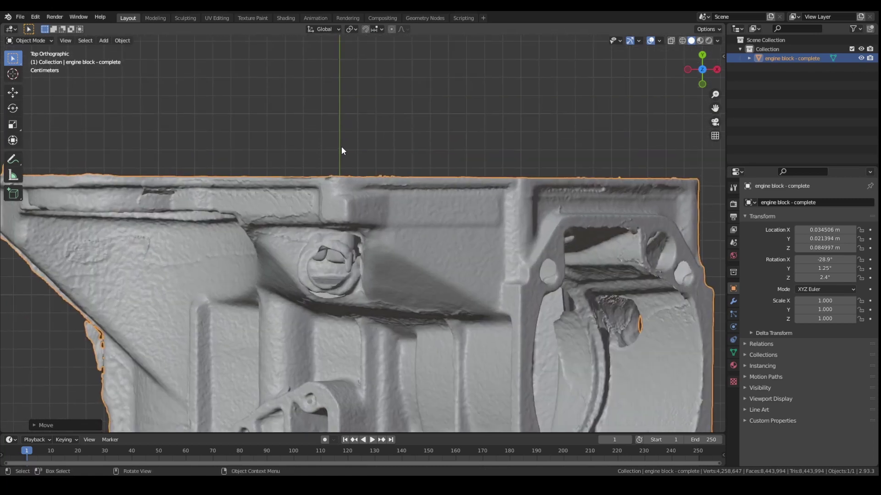
scroll(483, 165, down, 1)
key(r)
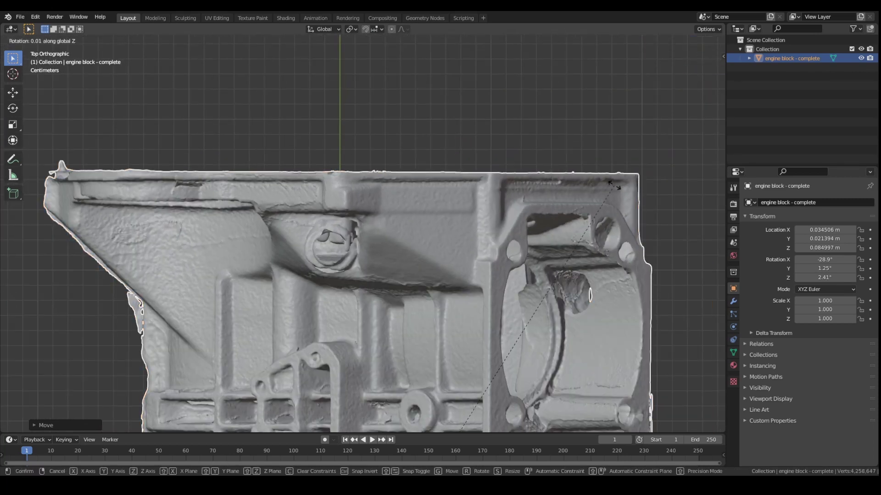
click(575, 159)
scroll(458, 184, down, 5)
scroll(386, 196, up, 3)
click(594, 232)
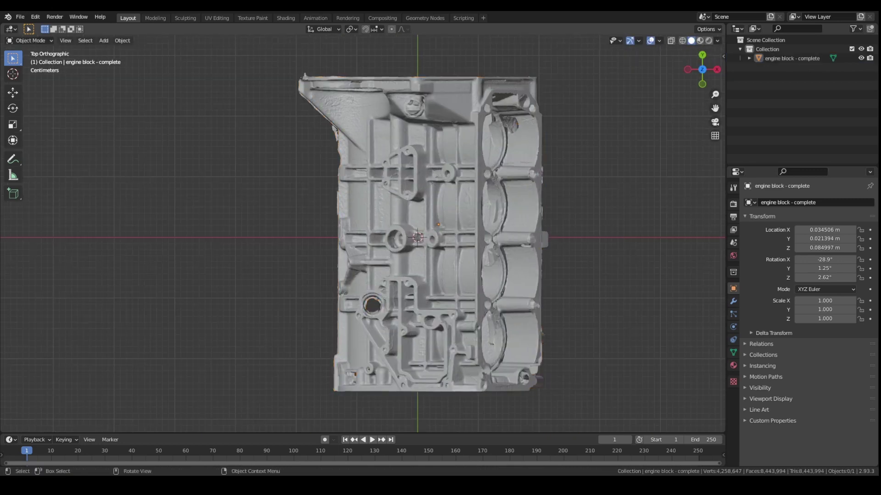
Step: Add a mesh plane at the world origin as a ground reference for the engine block
scroll(362, 234, down, 1)
middle_drag(392, 185, 55, 164)
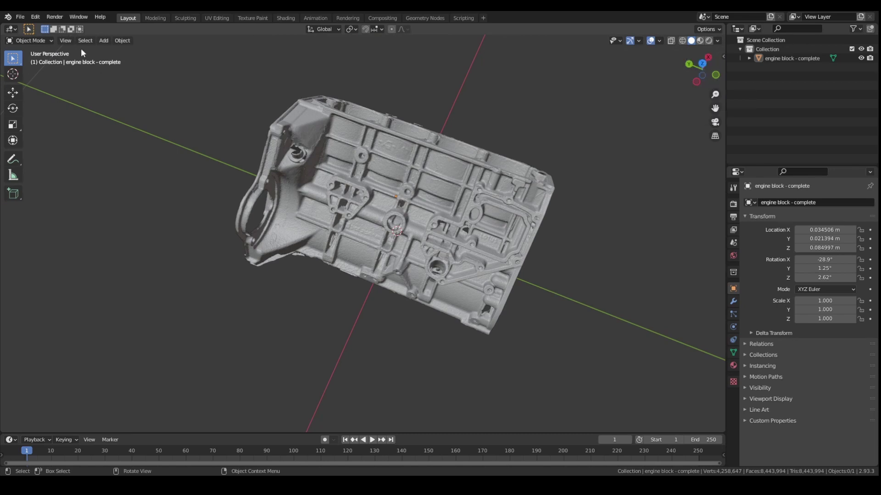
click(101, 42)
mouse_move(113, 50)
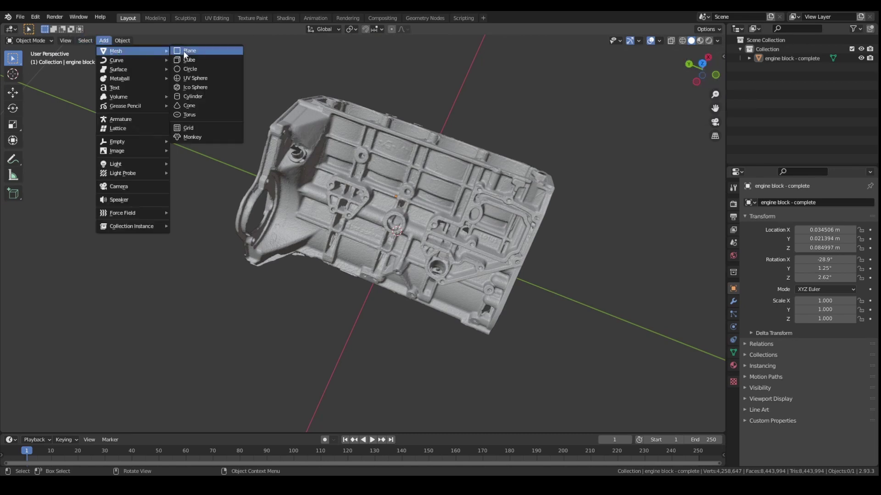
click(197, 51)
scroll(300, 238, down, 5)
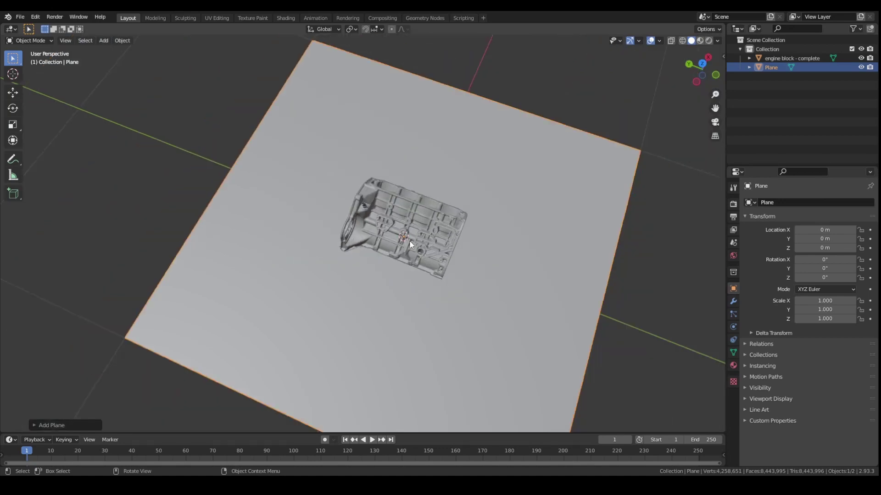
middle_drag(413, 272, 398, 223)
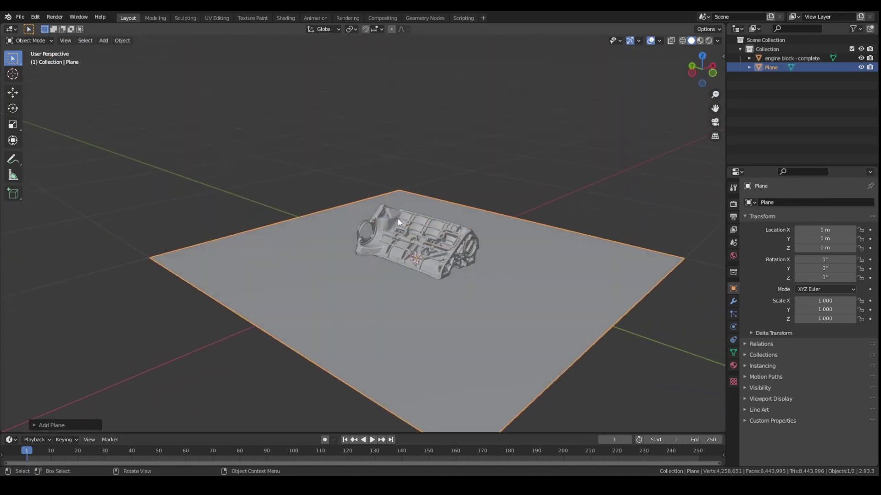
Step: Viewing from below, move the engine block along Z to about 0.081862 m so its base faces protrude slightly through the plane
click(702, 84)
middle_drag(474, 217, 419, 165)
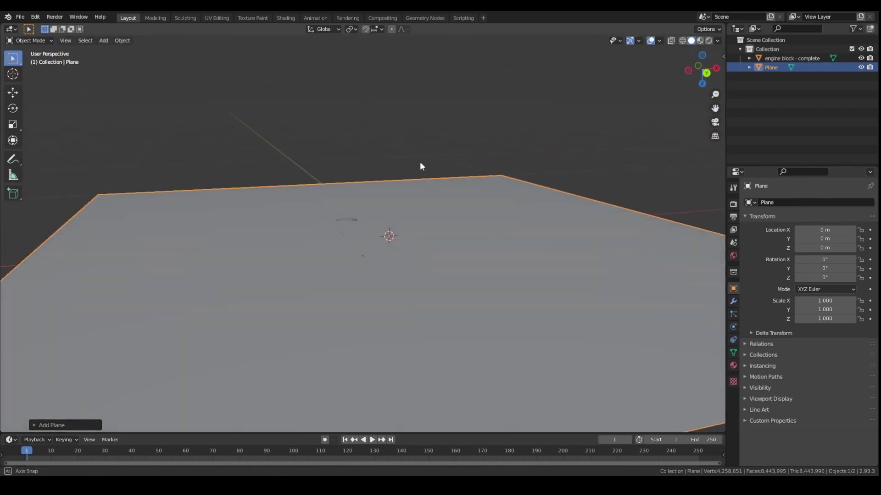
click(767, 57)
key(g)
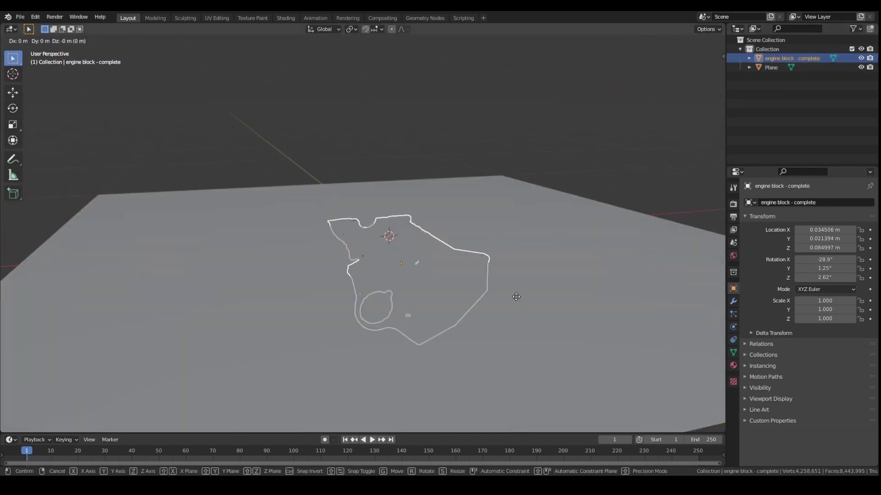
key(z)
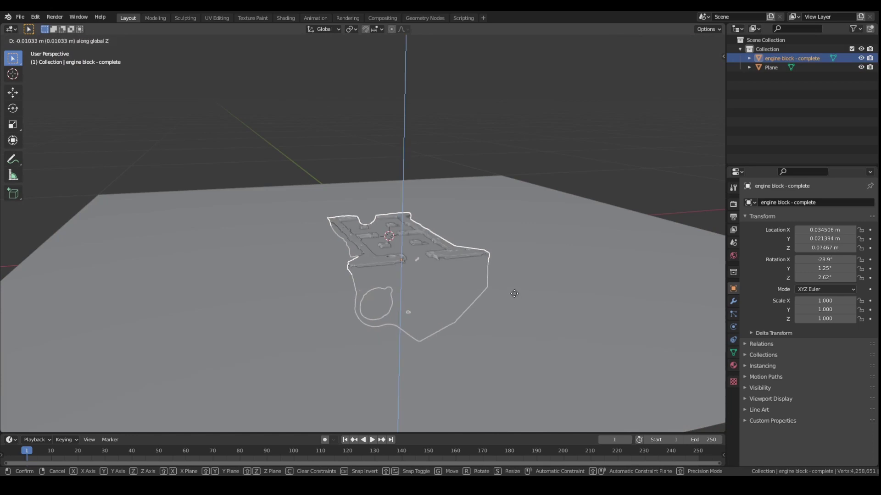
click(450, 280)
scroll(431, 232, up, 6)
middle_drag(432, 231, 411, 224)
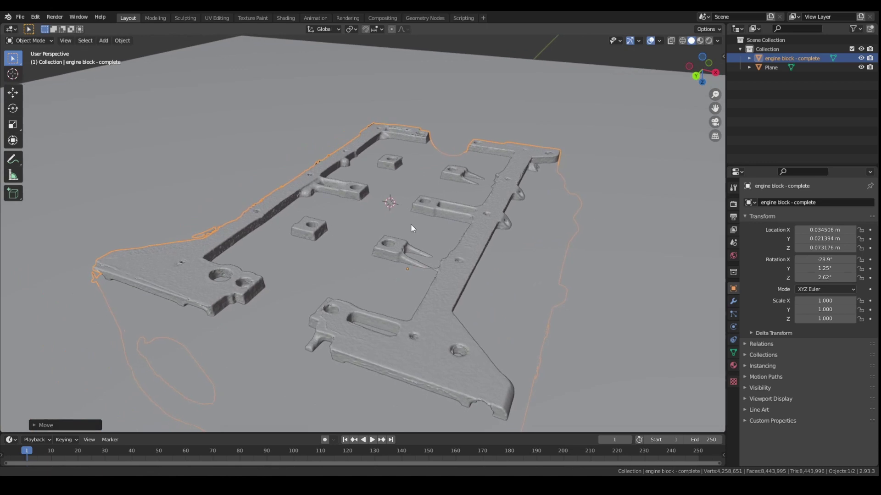
key(g)
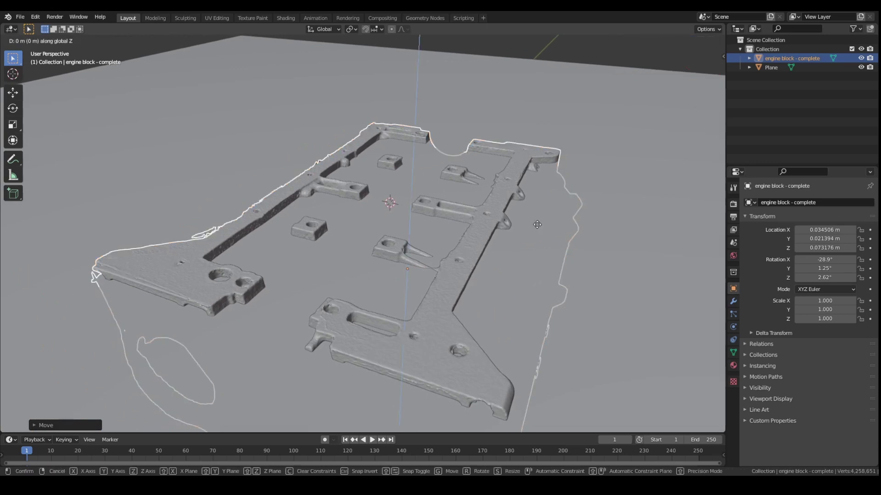
key(z)
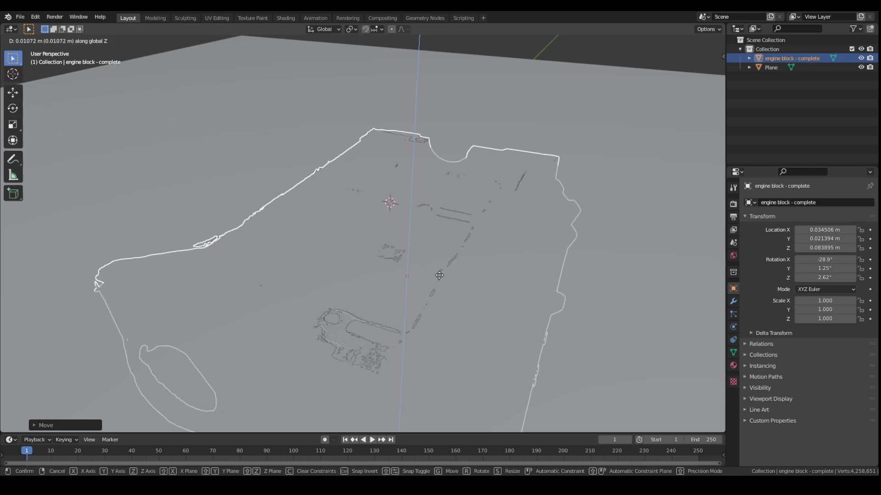
click(440, 274)
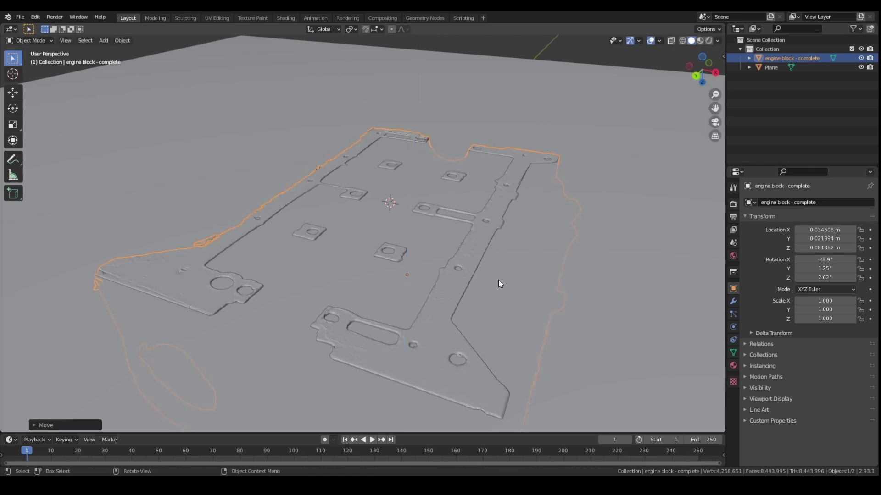
Step: Rotate the engine block around Y to about 1.14° and move it along Z to about 0.083349 m so its base meets the plane evenly
key(r)
key(y)
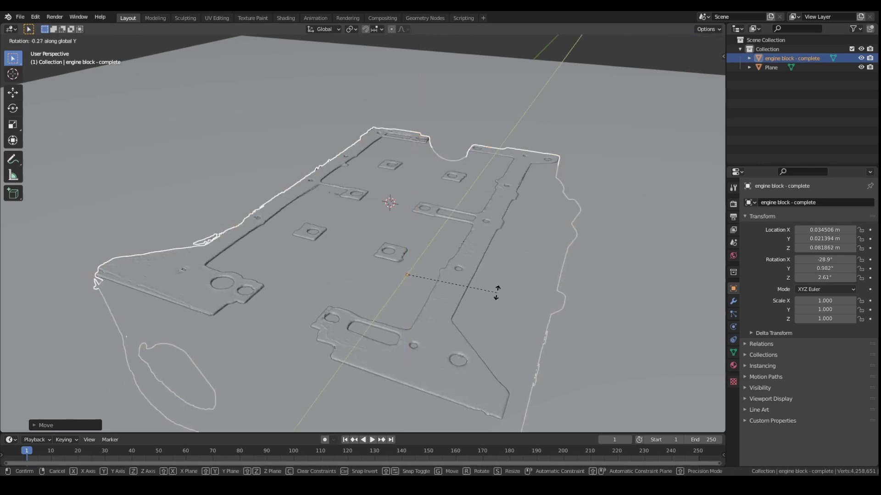
click(519, 271)
key(r)
key(y)
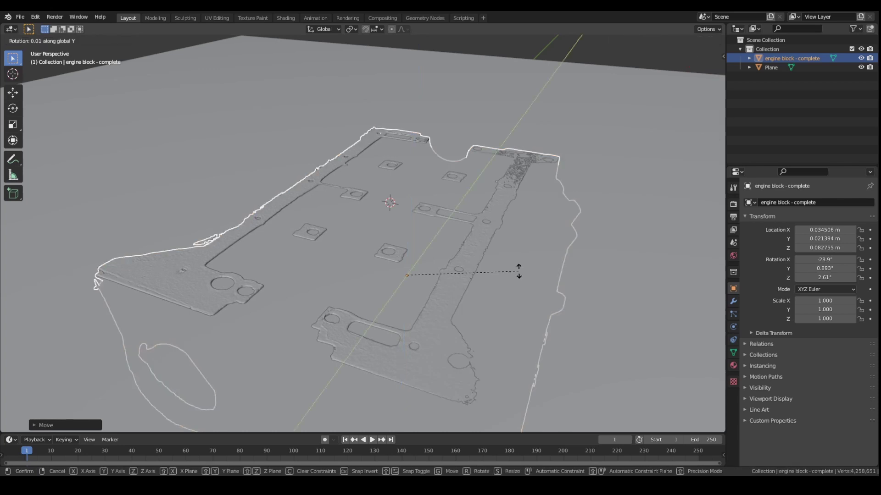
click(518, 275)
key(r)
key(y)
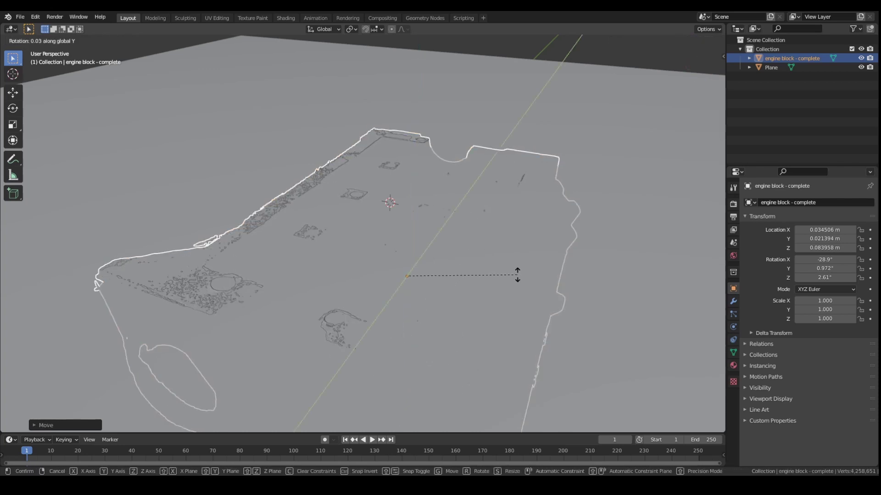
click(507, 261)
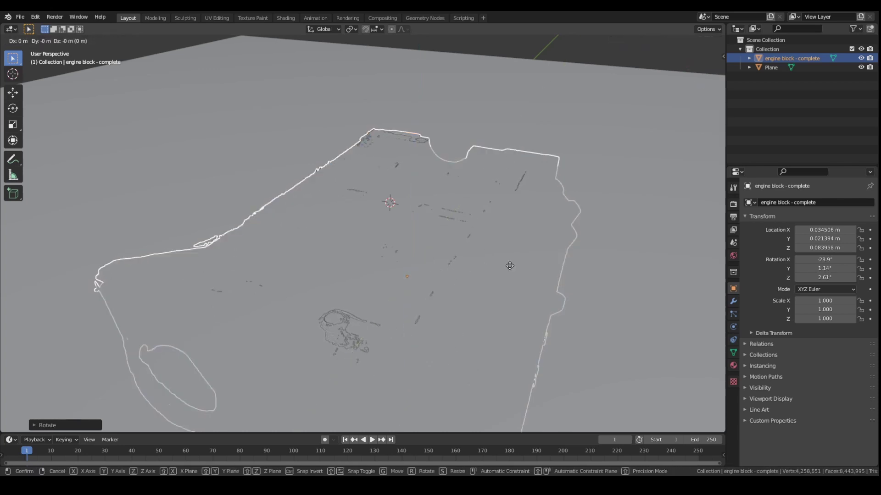
key(g)
key(z)
click(511, 257)
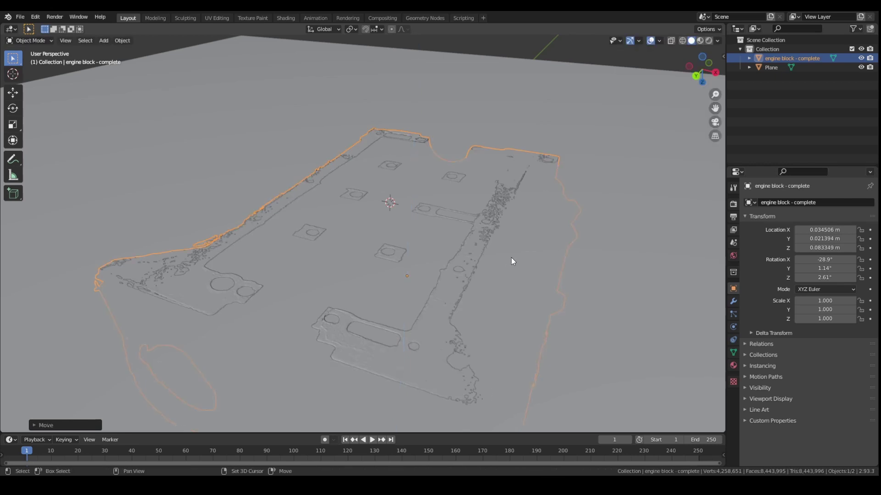
Step: Rotate the engine block slightly around X to about -28.8° and adjust its height along Z to about 0.083399 m
key(r)
key(x)
click(510, 253)
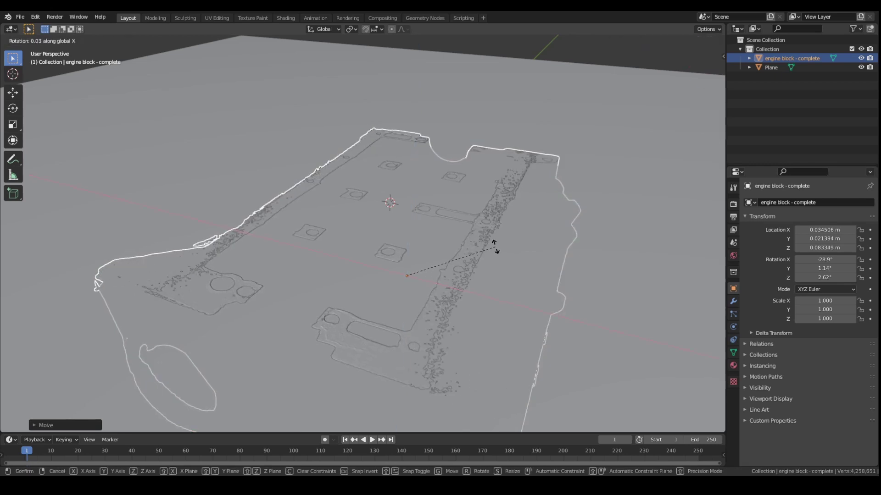
key(g)
key(z)
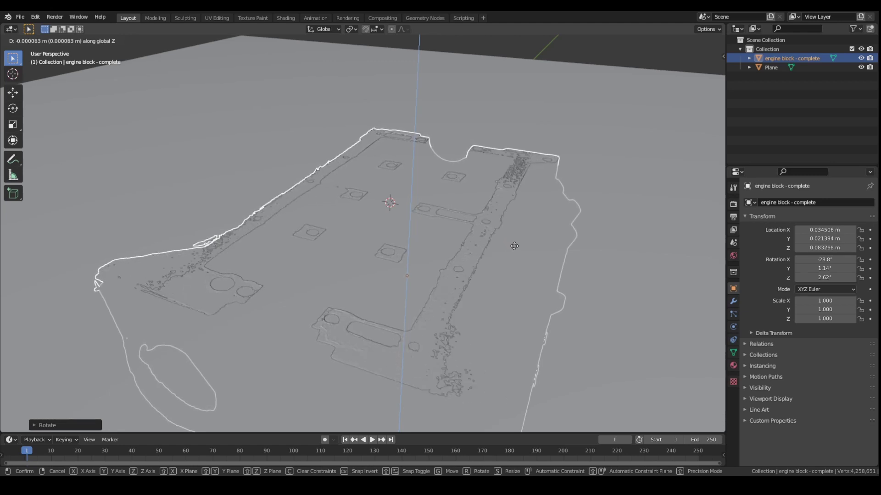
click(514, 247)
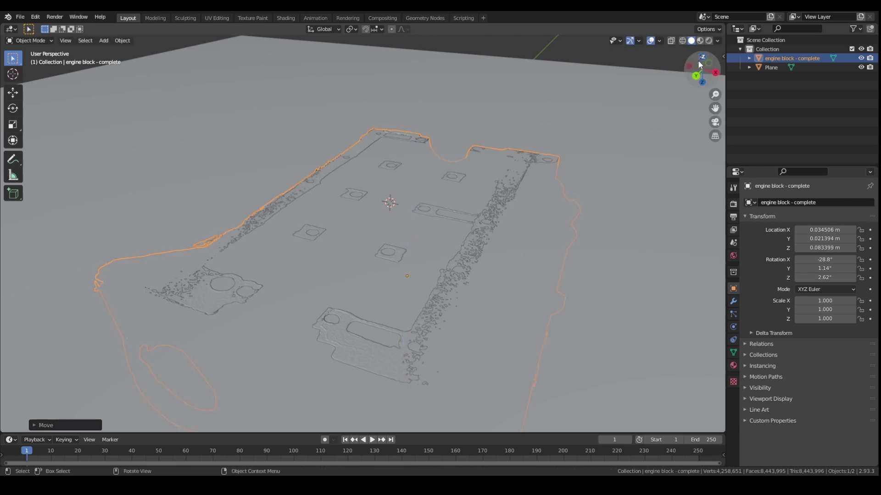
Step: Rotate the reference plane 90° around X so it stands upright across the engine block
scroll(481, 180, down, 5)
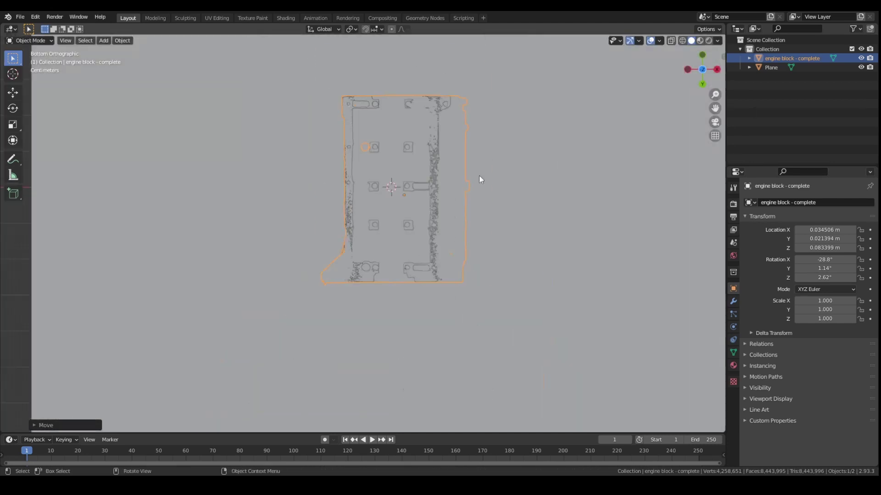
click(700, 70)
drag(700, 71, 441, 225)
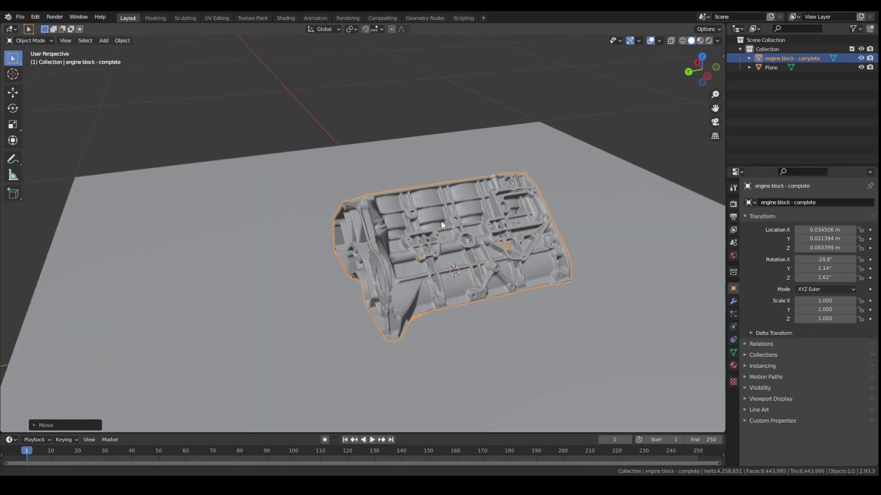
scroll(449, 234, up, 2)
middle_drag(459, 243, 474, 237)
scroll(474, 238, up, 1)
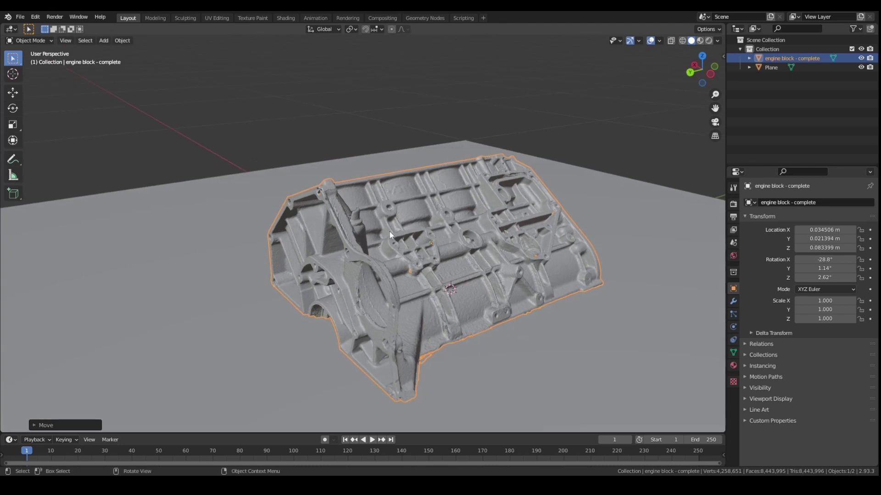
click(190, 342)
key(r)
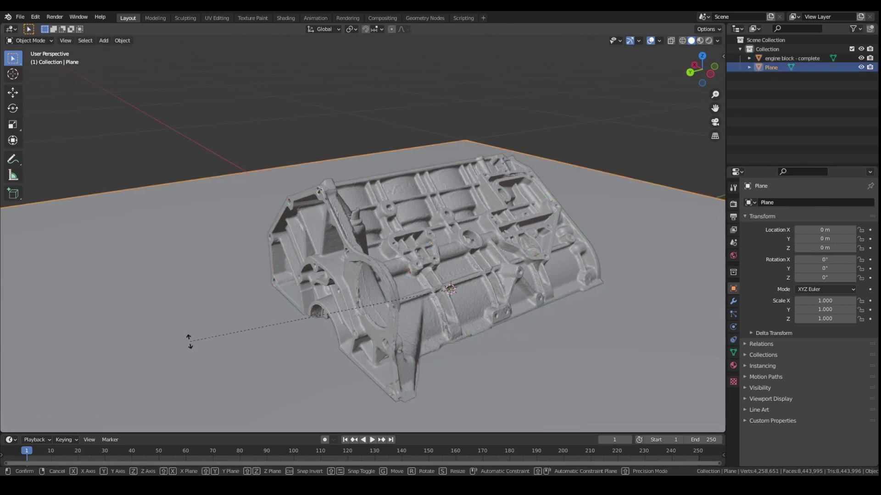
key(x)
key(9)
key(0)
key(Return)
Step: Move the engine block along Y to about -0.23805 m so only its end face protrudes through the upright plane
click(353, 295)
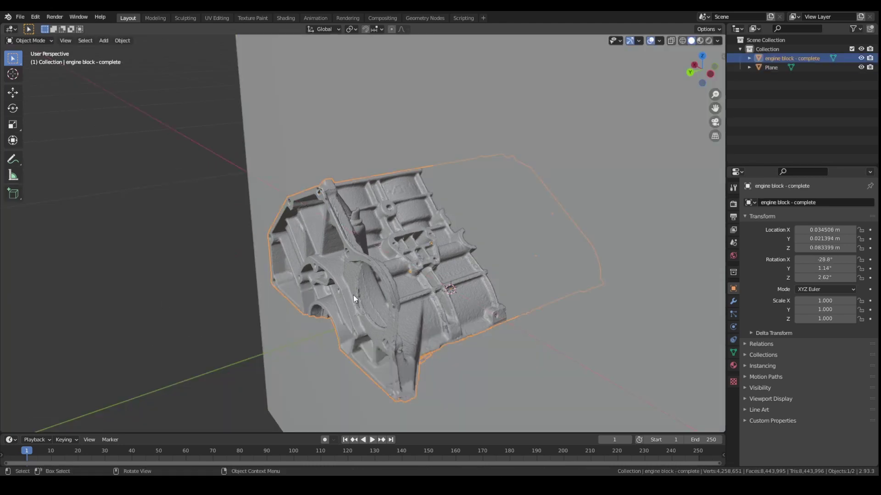
key(g)
key(y)
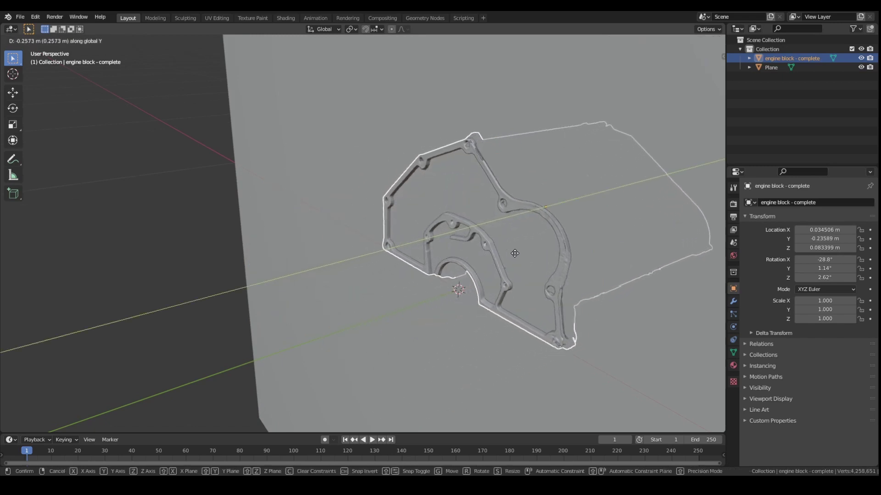
click(531, 250)
Step: Fine-tune the engine block along Y to about -0.24315 m so its end face lies flush with the upright plane
scroll(505, 255, up, 5)
scroll(485, 259, down, 3)
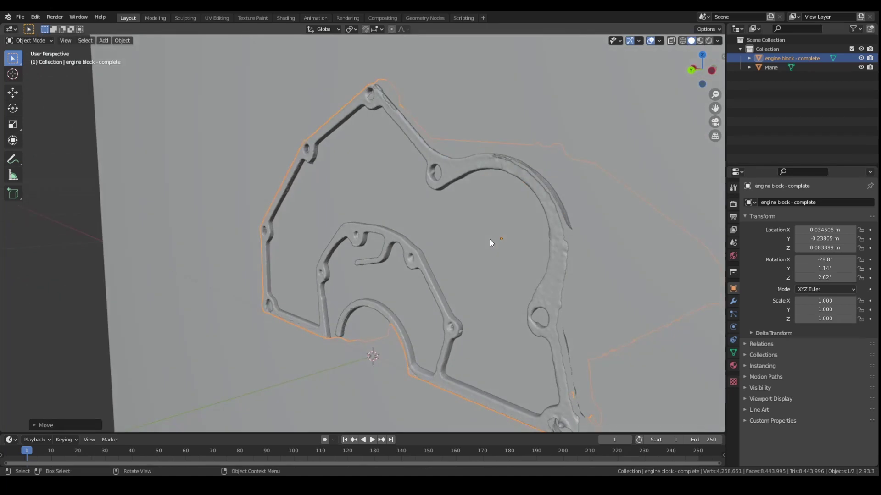
middle_drag(489, 239, 433, 210)
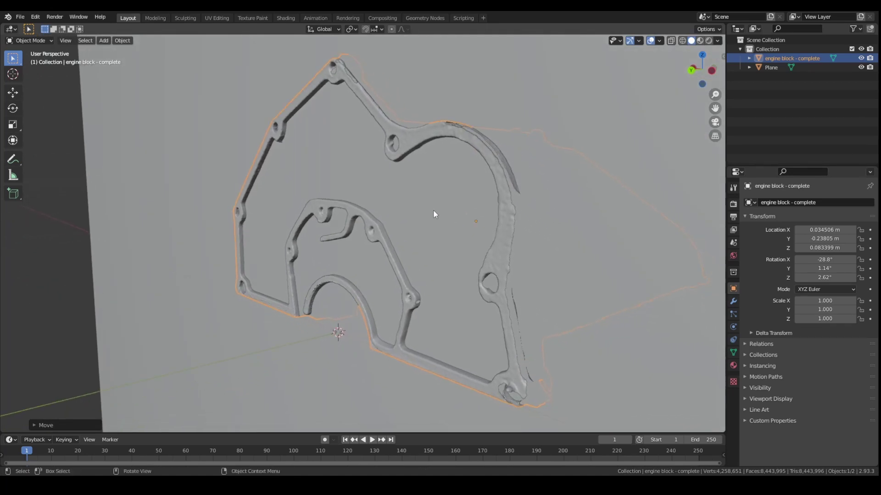
key(g)
key(y)
mouse_move(436, 211)
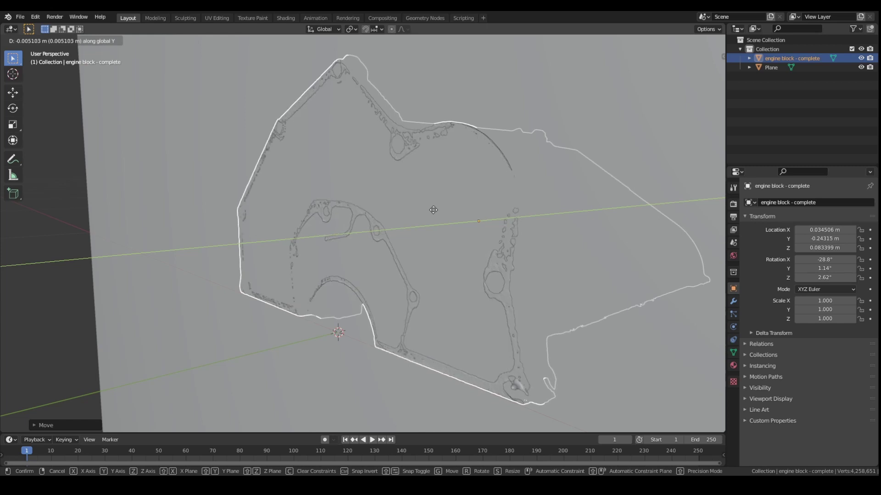
click(433, 210)
scroll(341, 258, down, 3)
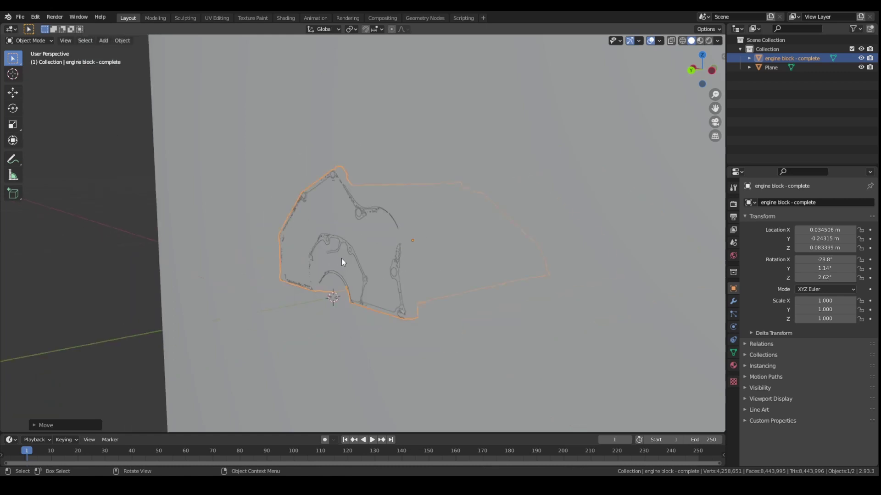
click(144, 251)
middle_drag(395, 246, 389, 219)
scroll(327, 267, up, 5)
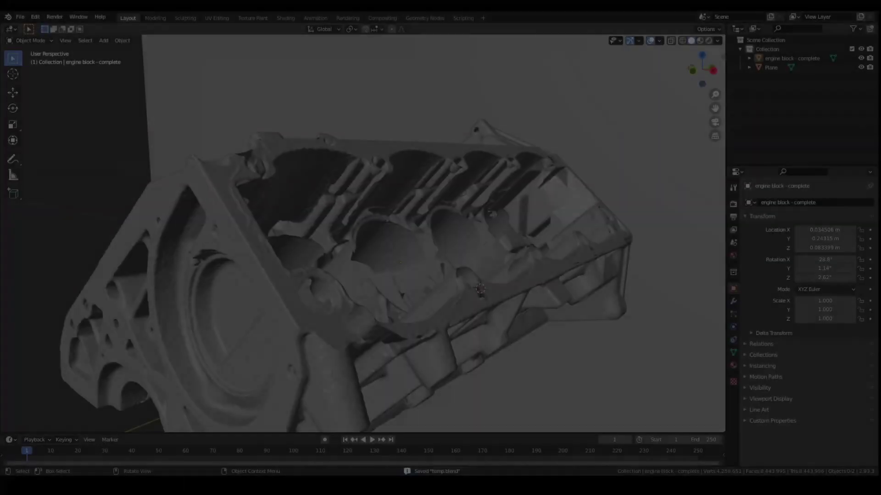
Step: Rotate the reference plane another 90° around X and 45° around Y to match the cylinder bank angle
scroll(362, 229, down, 8)
click(545, 183)
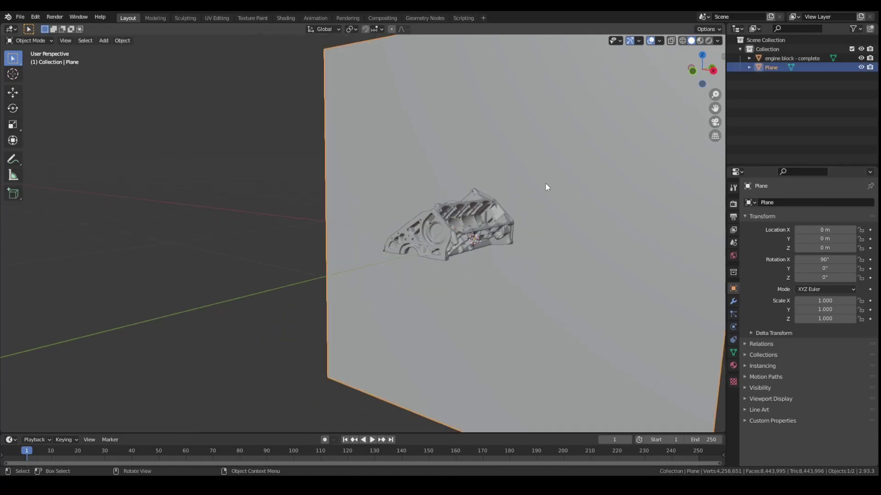
text(rx90)
key(Return)
text(ry45)
key(Return)
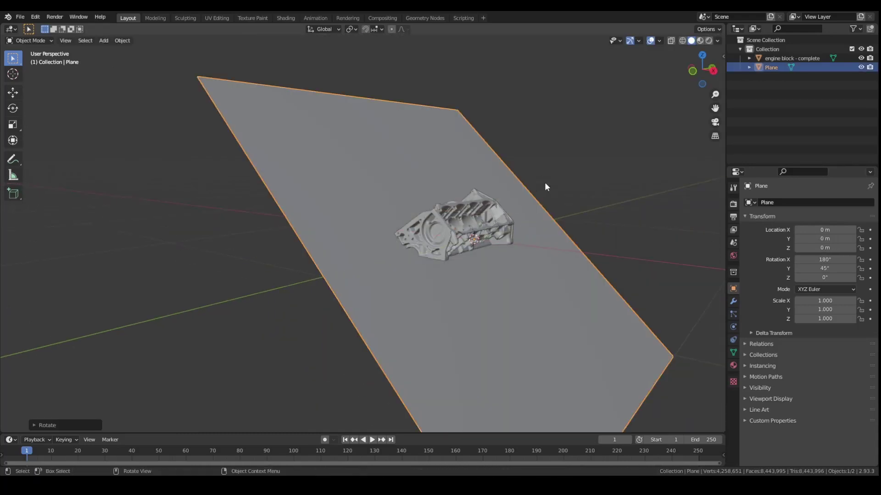
Step: Move the tilted plane along X to about 0.3039 m so it meets the engine block's deck face
scroll(545, 184, up, 6)
key(g)
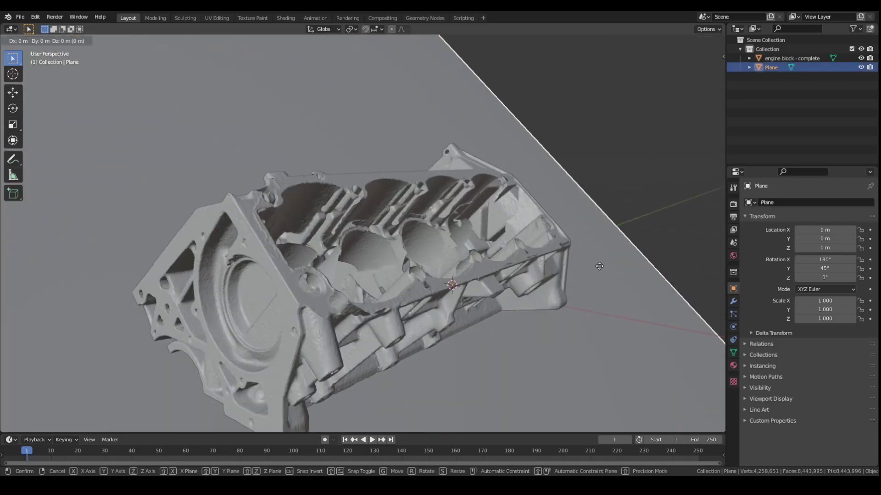
key(x)
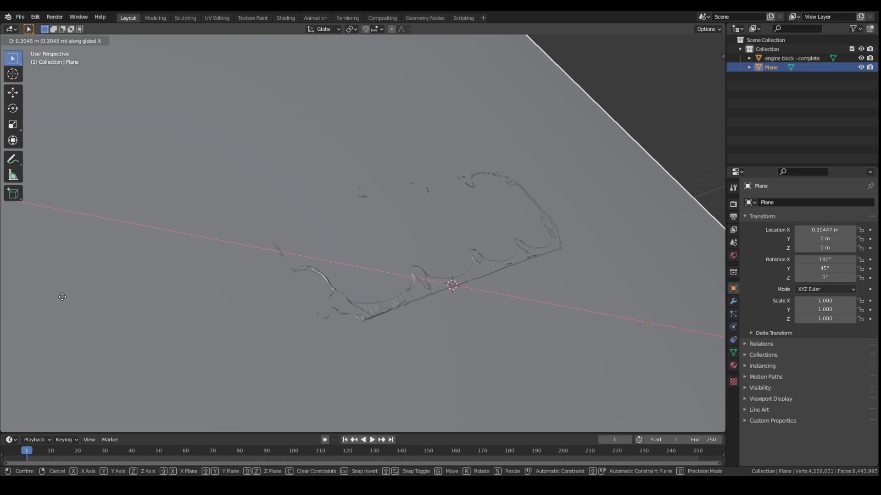
click(62, 297)
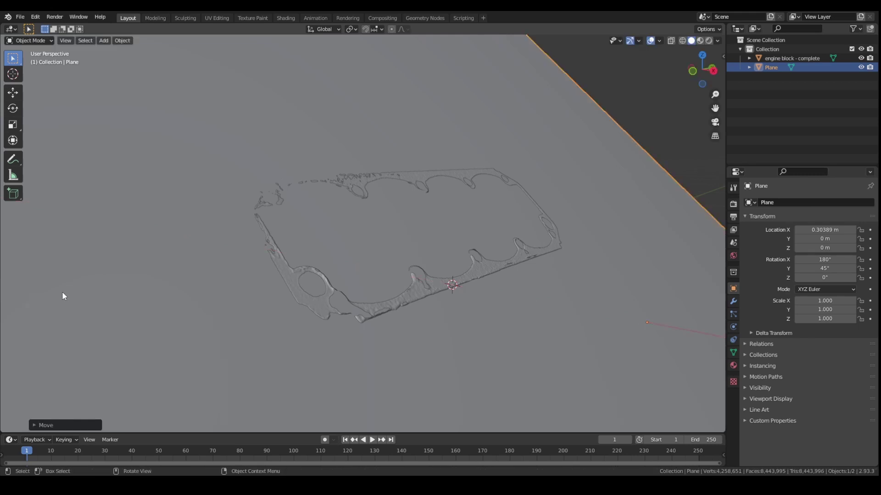
Step: Keep the plane's Y rotation at 45° and adjust its position along X to about 0.30391 m against the deck face
key(n)
double_click(669, 121)
text(45dgx)
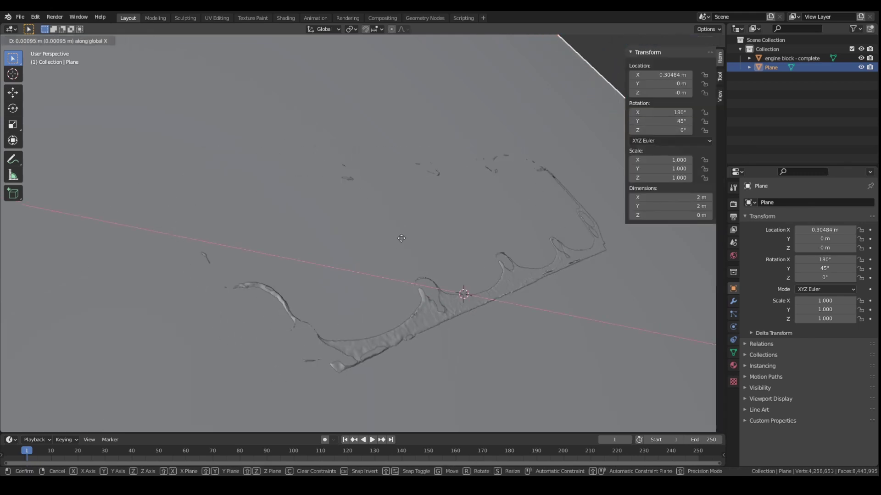
click(422, 242)
scroll(422, 241, down, 5)
double_click(669, 121)
key(Return)
scroll(423, 235, up, 5)
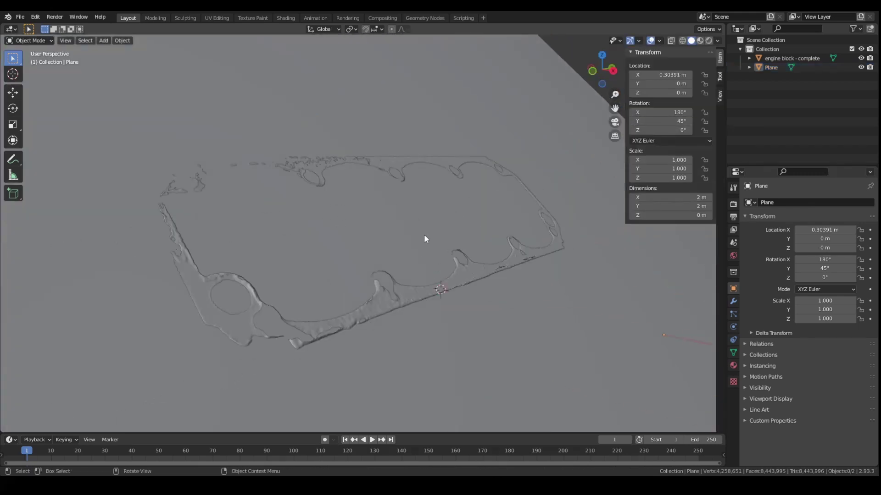
Step: Rotate the plane slightly to about 44.9° in Y and 0.117° in Z, and move it along X to about 0.30487 m
key(r)
click(595, 366)
key(g)
key(x)
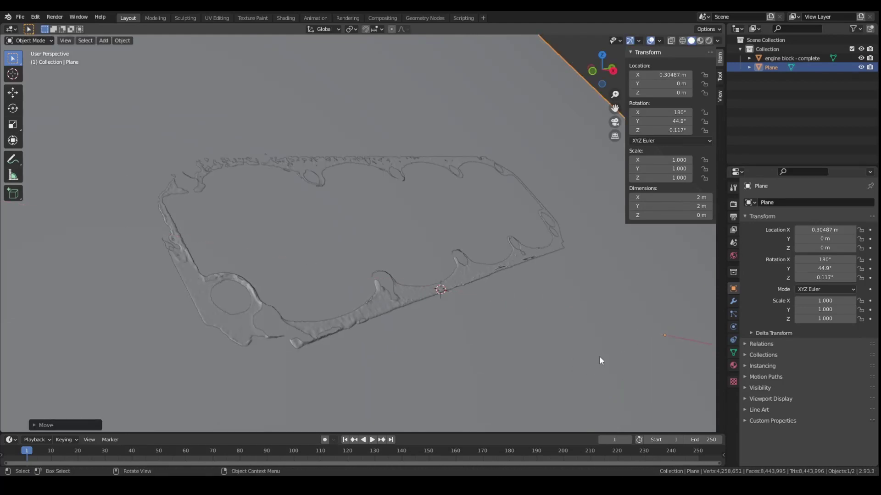
click(601, 357)
Step: Rotate the plane around Y to about 44.6° and move it along X to about 0.3068 m
key(r)
key(y)
click(615, 366)
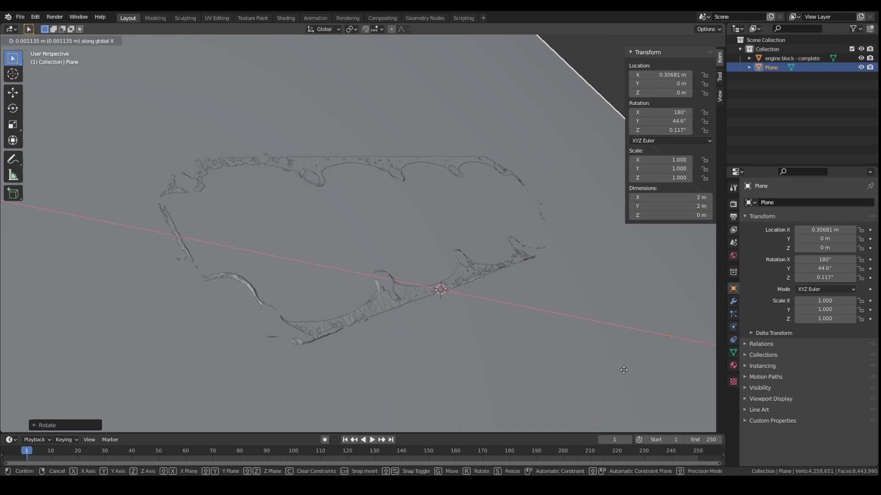
click(664, 123)
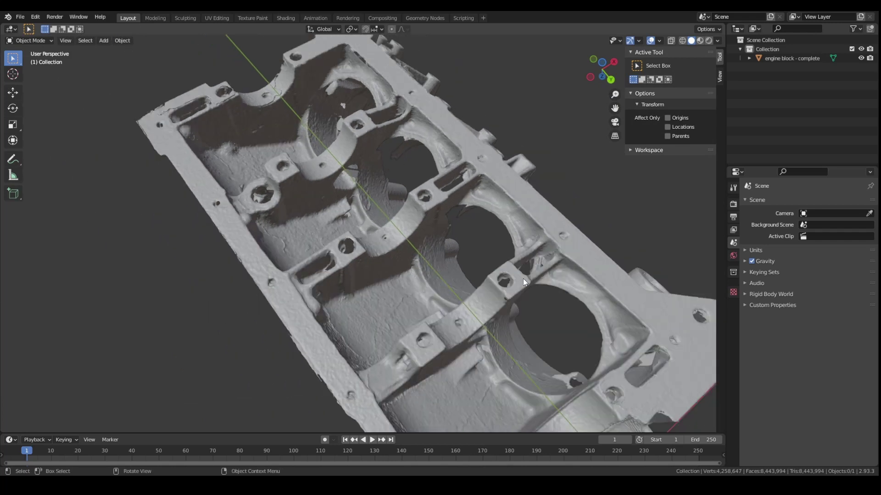
Step: Add a mesh cylinder at the world origin as a reference for the engine block's crankshaft bore
click(485, 304)
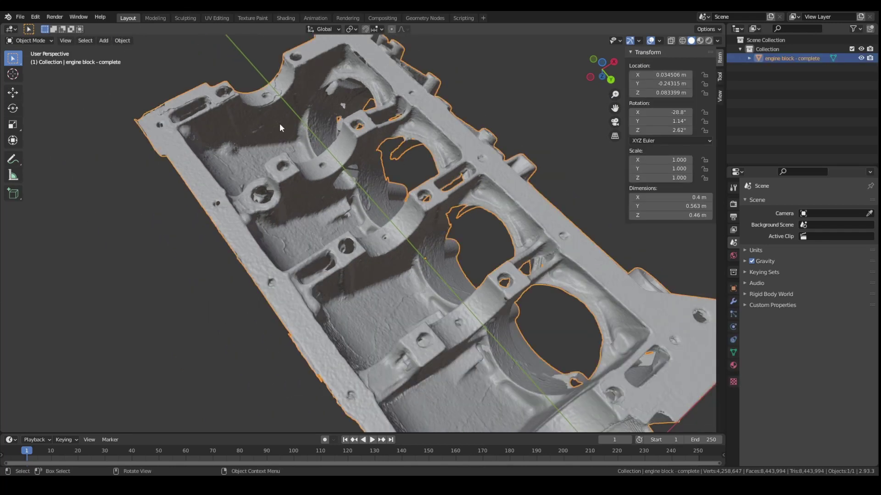
scroll(546, 342, down, 3)
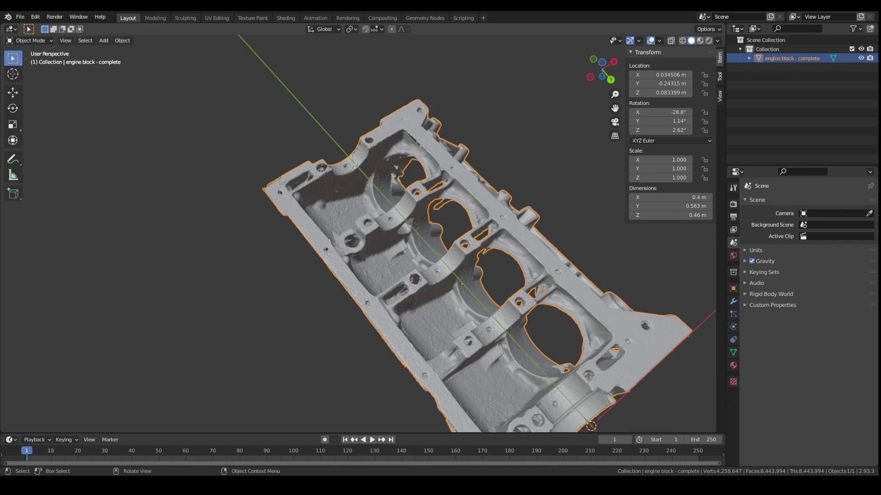
click(610, 80)
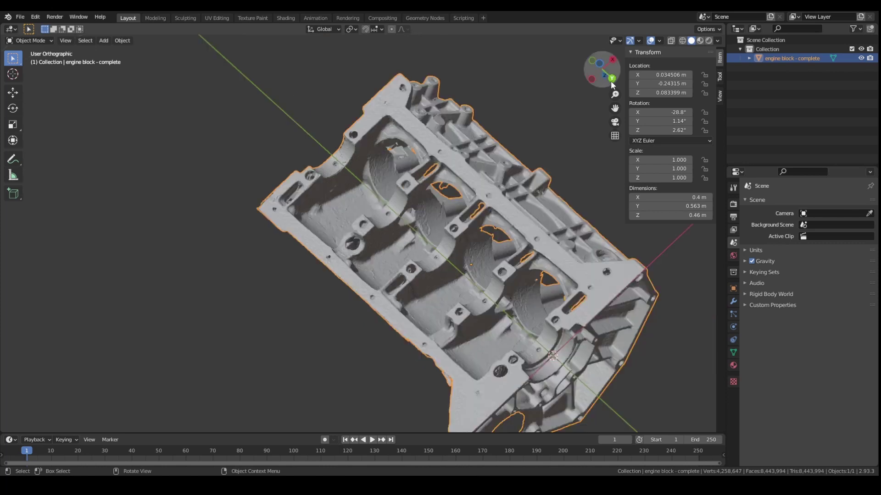
scroll(332, 245, up, 3)
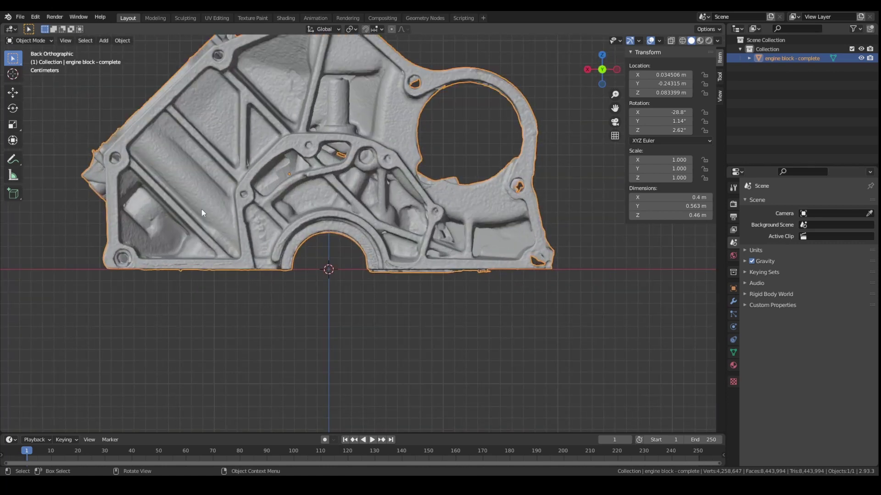
click(109, 40)
mouse_move(110, 50)
click(186, 95)
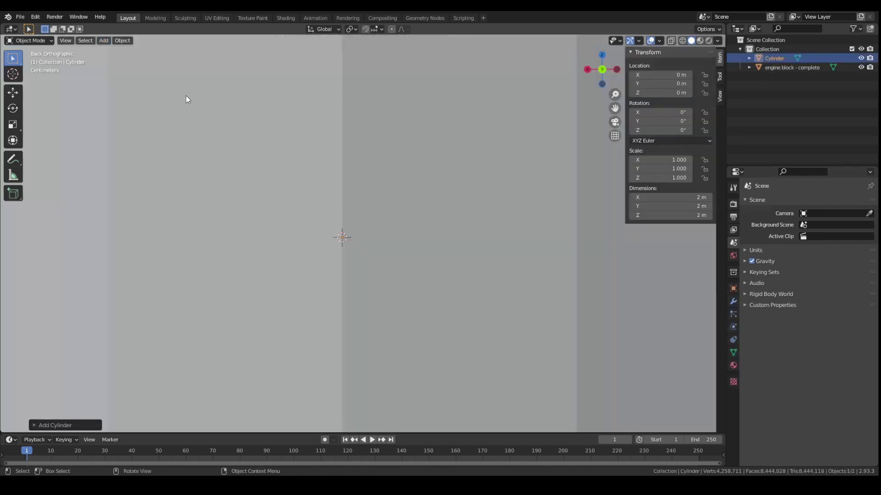
Step: Set the cylinder's X and Y dimensions to 0.065 m and its X rotation to 90°
click(677, 199)
text(0.065)
key(Return)
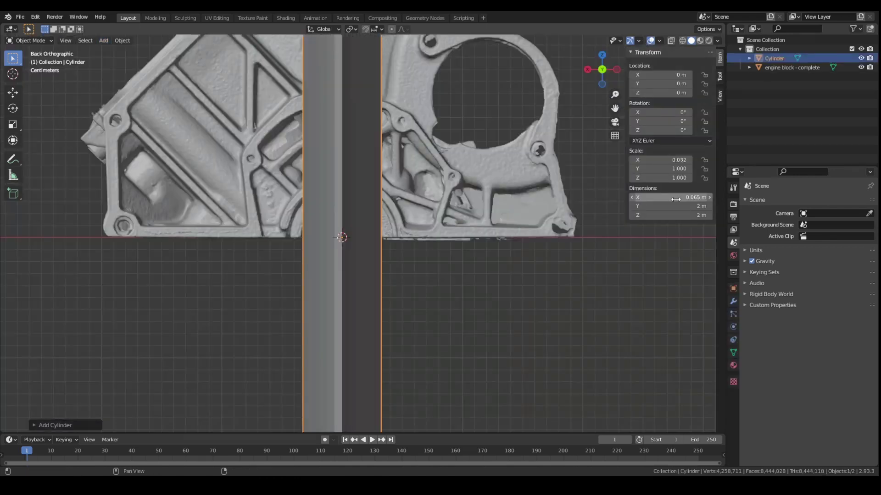
click(677, 204)
text(0.065)
key(Return)
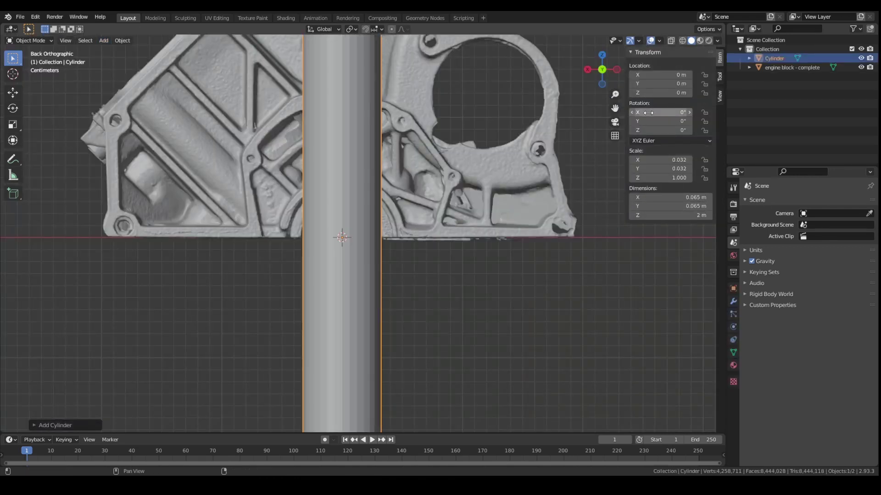
text(90)
key(Return)
click(407, 280)
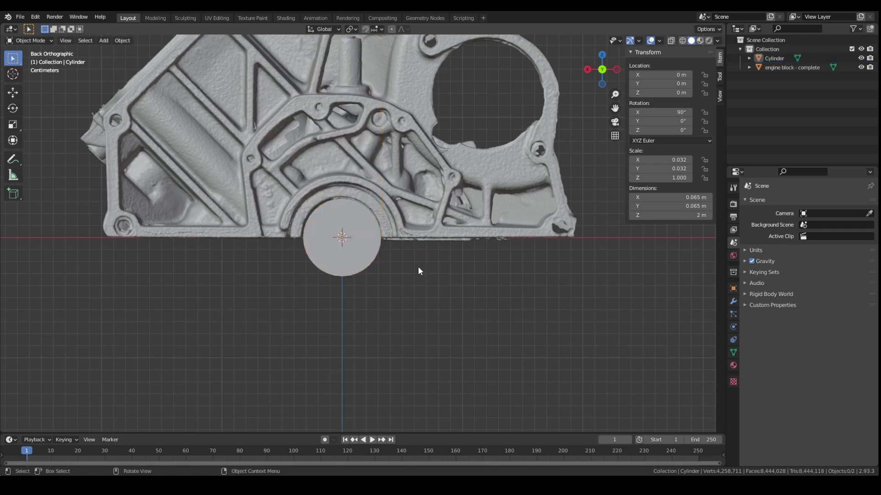
Step: In Edit Mode with X-Ray on, select the cylinder's vertices below the X axis in front view and delete them
middle_drag(418, 268, 345, 100)
middle_drag(522, 367, 425, 183)
scroll(425, 183, down, 3)
middle_drag(467, 227, 495, 224)
key(KP_1)
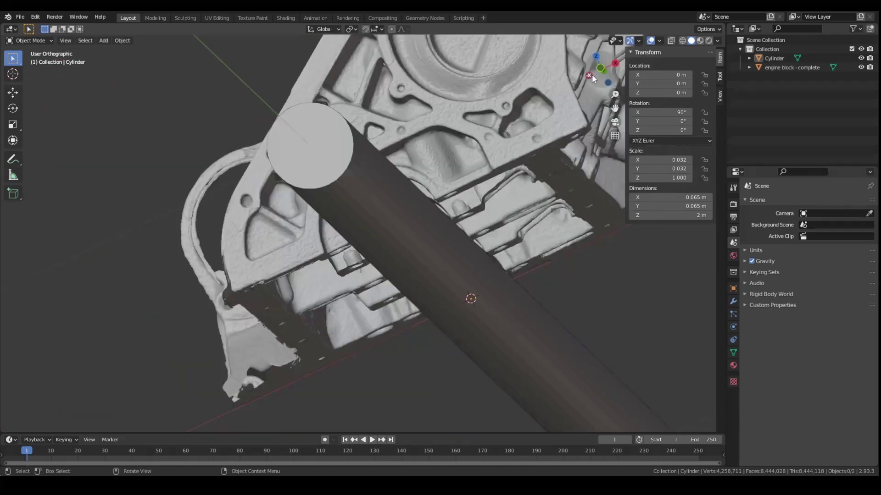
click(31, 40)
click(53, 60)
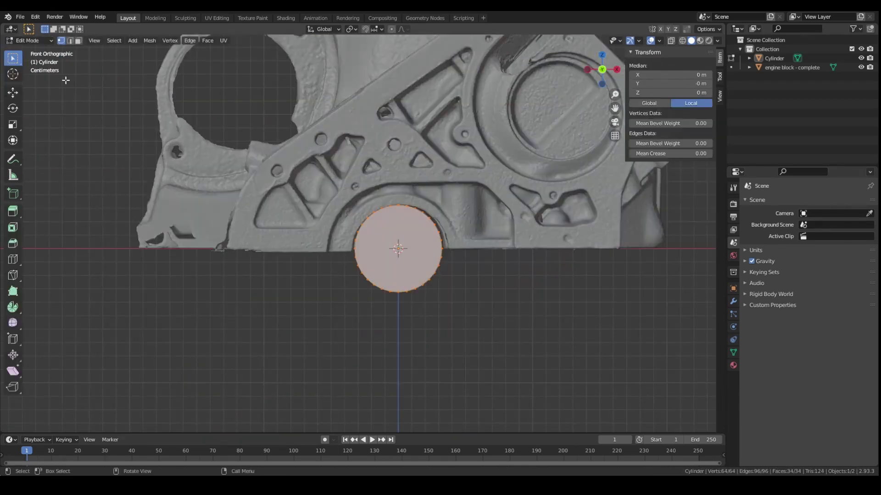
click(671, 41)
drag(495, 312, 369, 291)
drag(334, 255, 335, 255)
scroll(395, 247, up, 5)
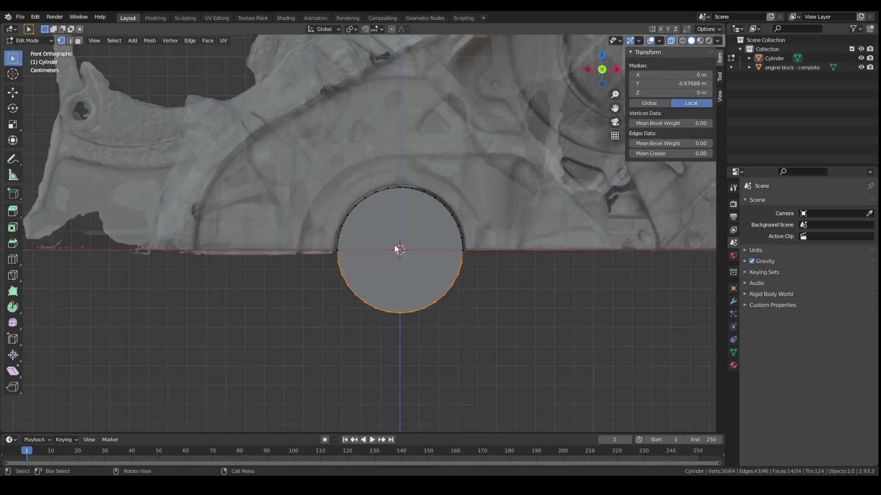
key(x)
click(562, 316)
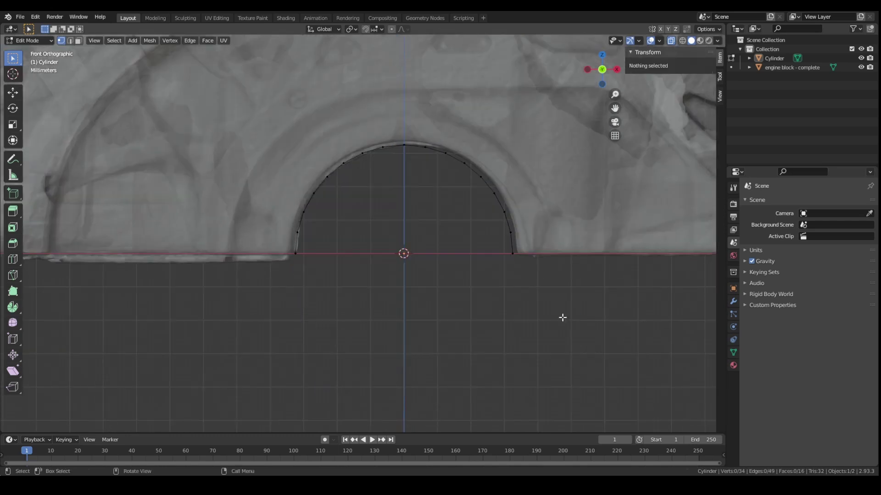
Step: Return the half cylinder to Object Mode and turn X-Ray off
click(34, 40)
click(25, 52)
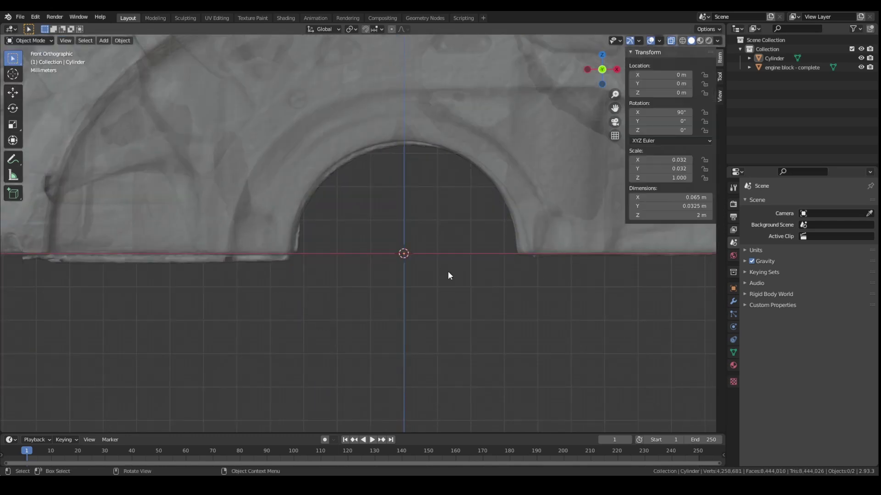
click(670, 40)
Step: Select the half cylinder and scale it up uniformly to an X dimension of about 0.07 m against the bearing bores
scroll(474, 252, down, 8)
scroll(474, 252, up, 8)
middle_drag(475, 252, 444, 207)
click(421, 216)
key(s)
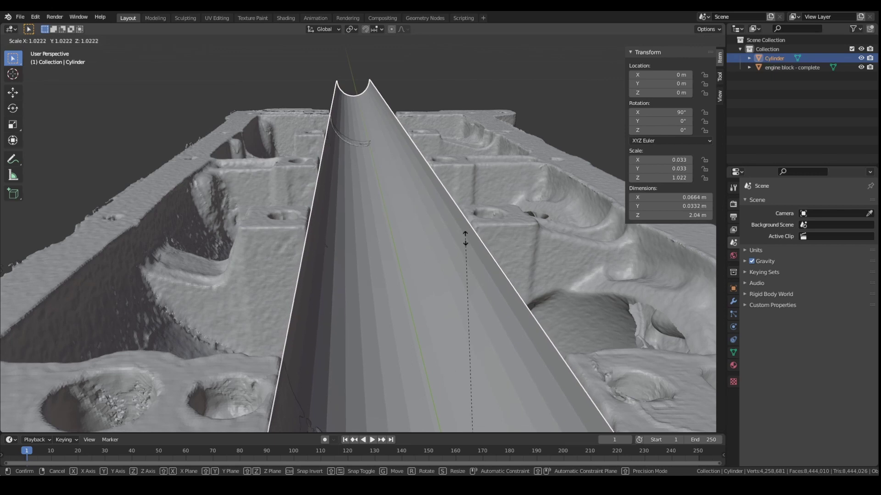
click(445, 250)
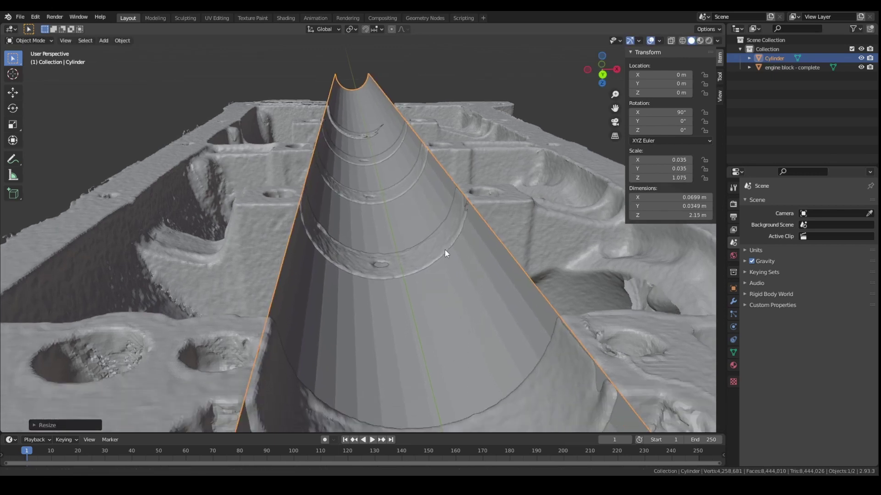
Step: Rescale the half cylinder uniformly to an X dimension of about 0.0694 m, comparing it with the bore surfaces
middle_drag(444, 249, 435, 199)
key(s)
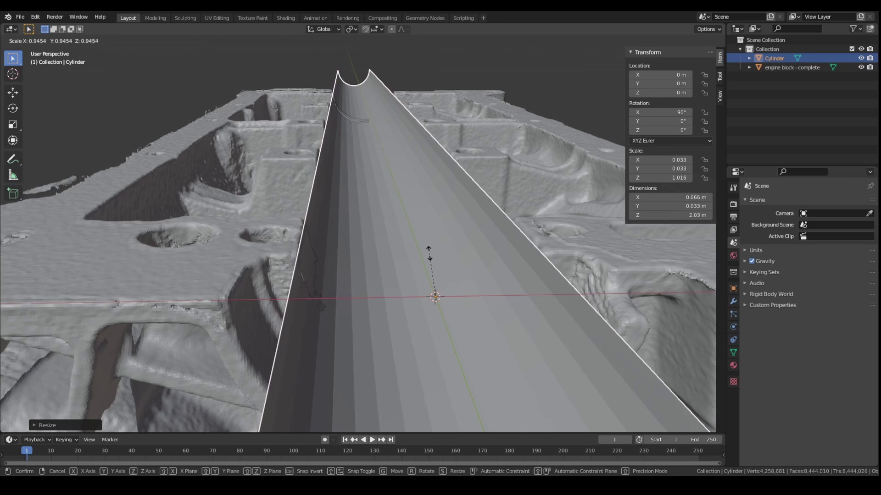
click(466, 220)
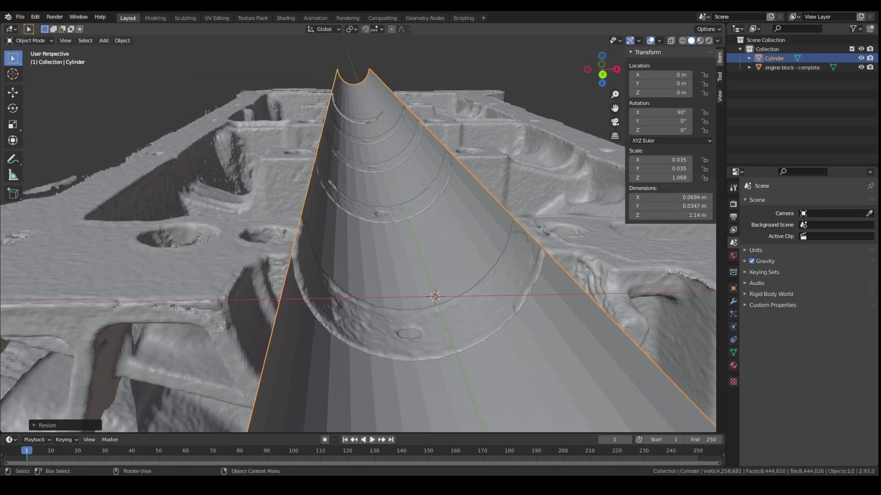
Step: Scale the half cylinder down uniformly to an X dimension of about 0.068 m so its surface intersects the bearing bores
key(s)
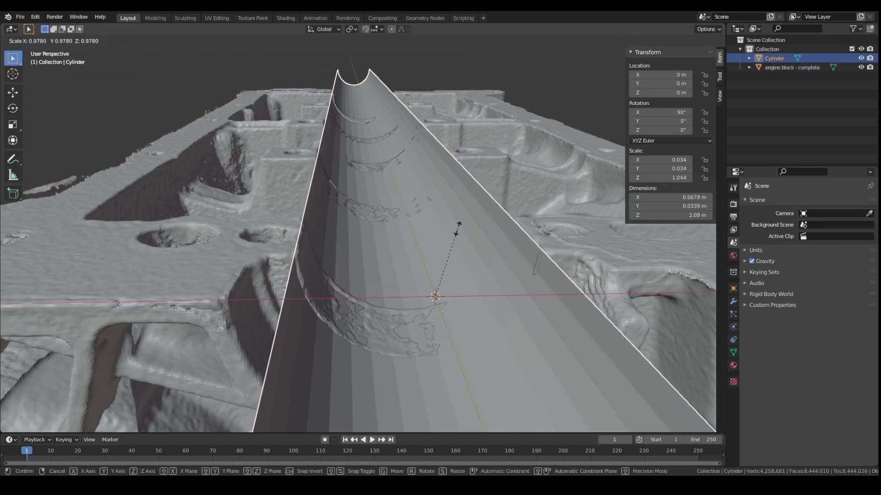
click(460, 227)
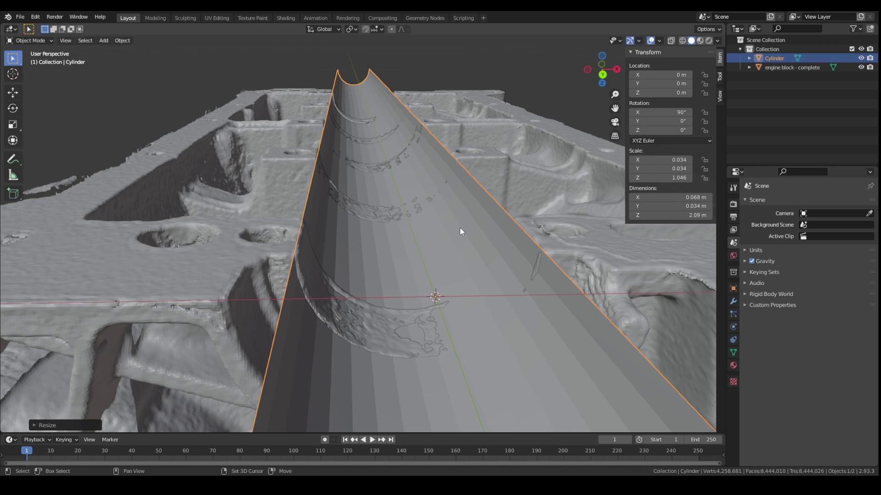
key(Escape)
key(ctrl+z)
key(s)
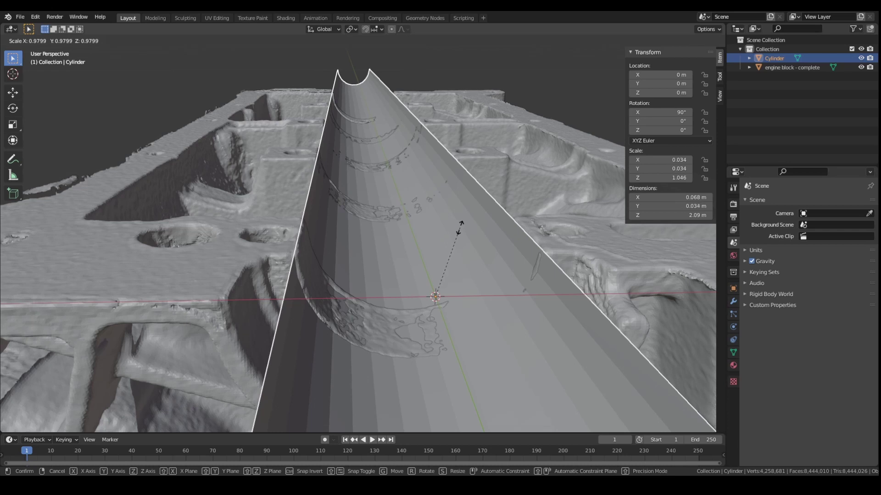
click(461, 230)
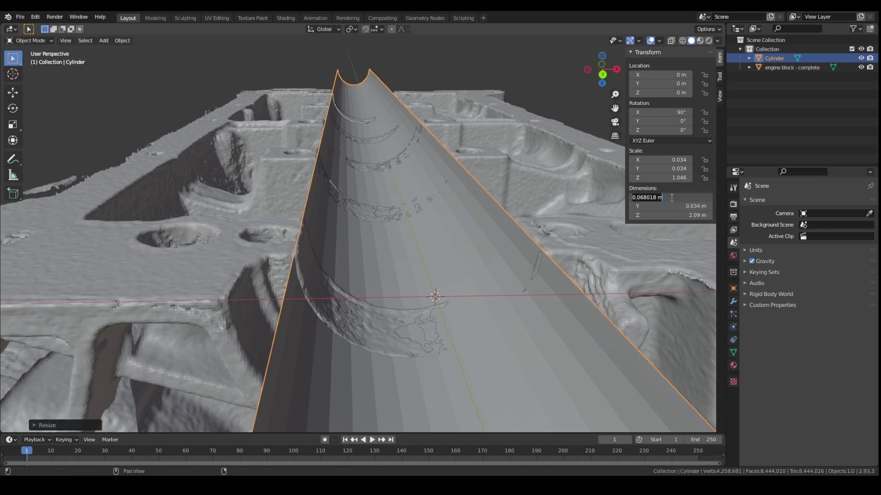